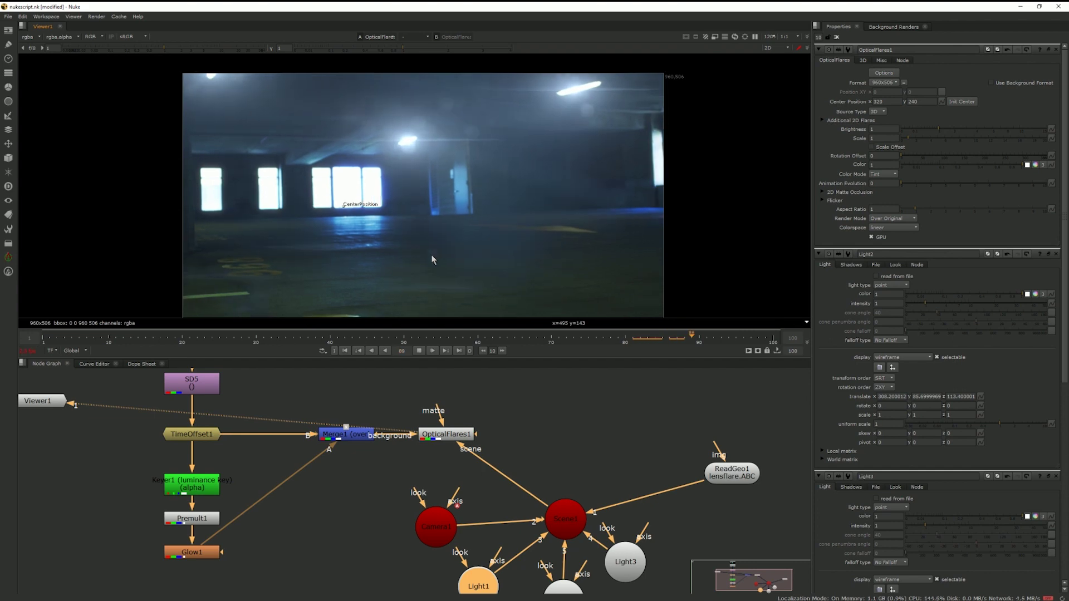
left_click(690, 399)
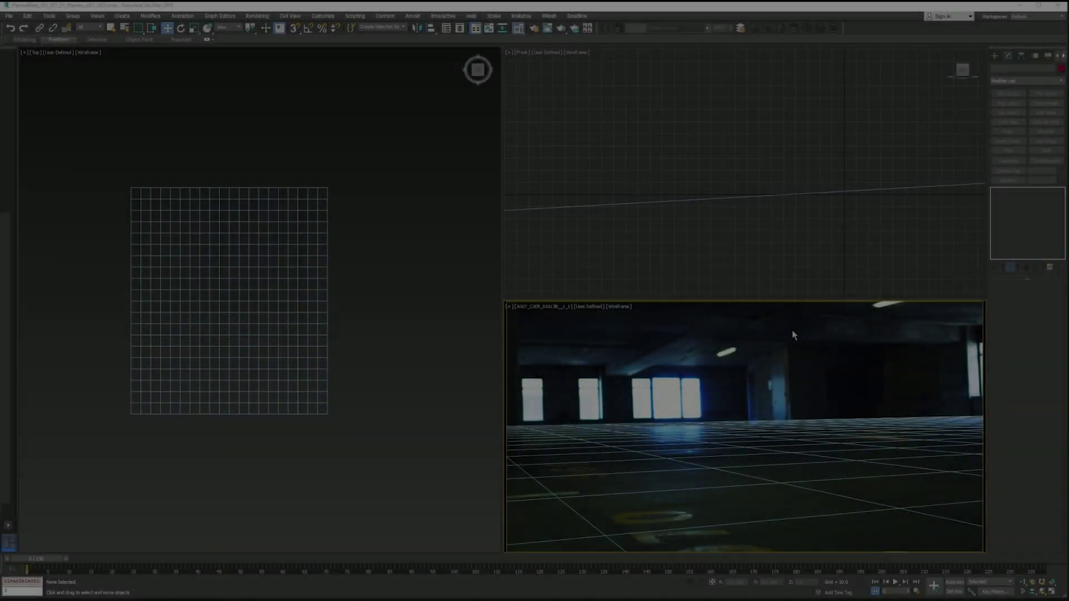
In 3ds Max, play and scrub the tracked shot in the enlarged camera view to examine how the ground grid follows the footage.
key("alt+w")
key("slash")
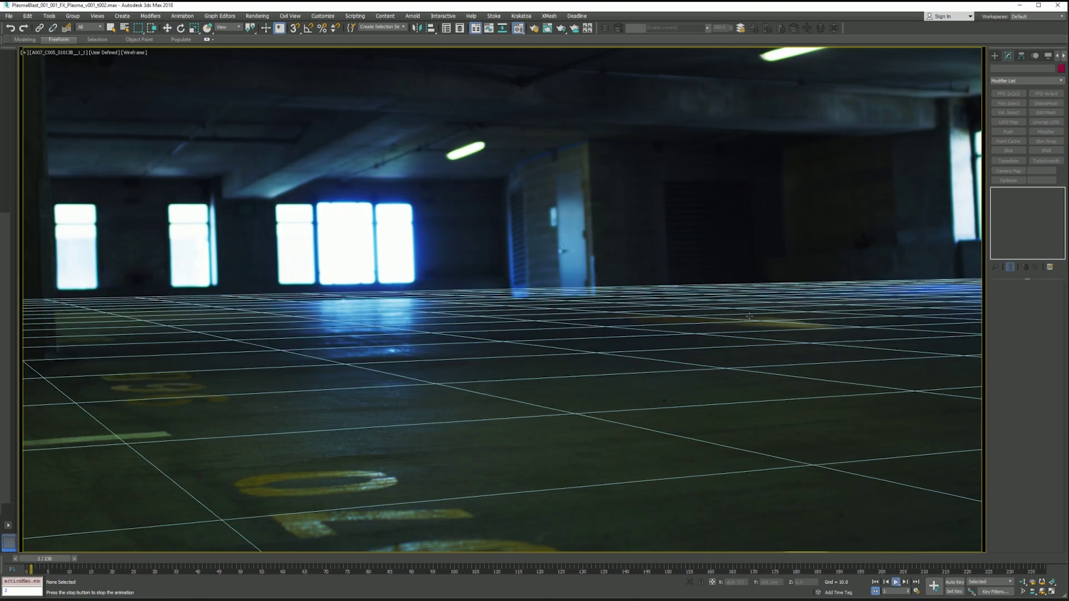
key("slash")
key("w")
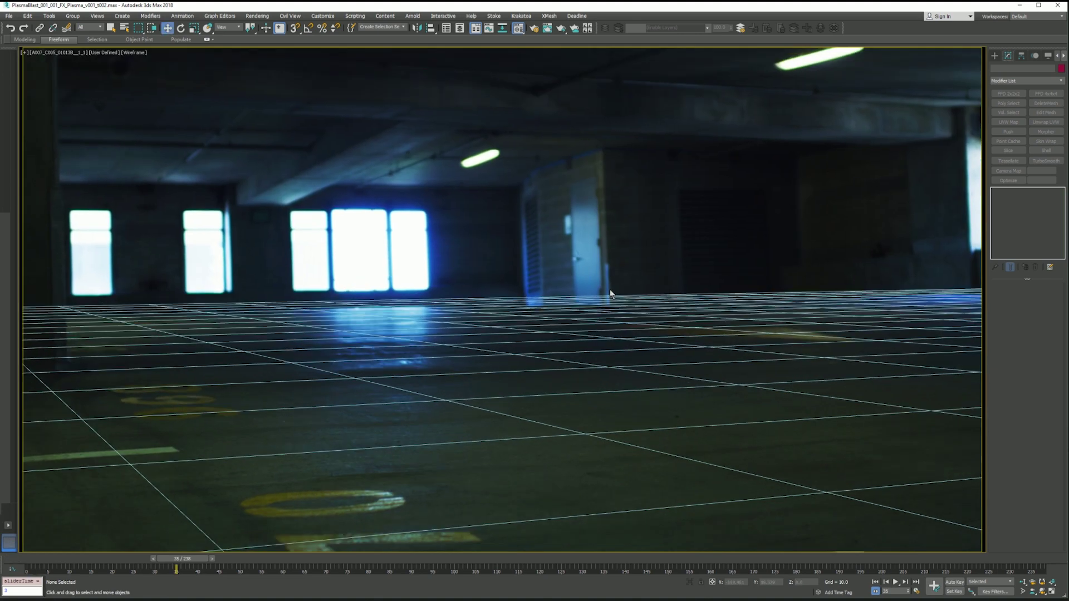
left_click_drag(183, 559, 756, 525)
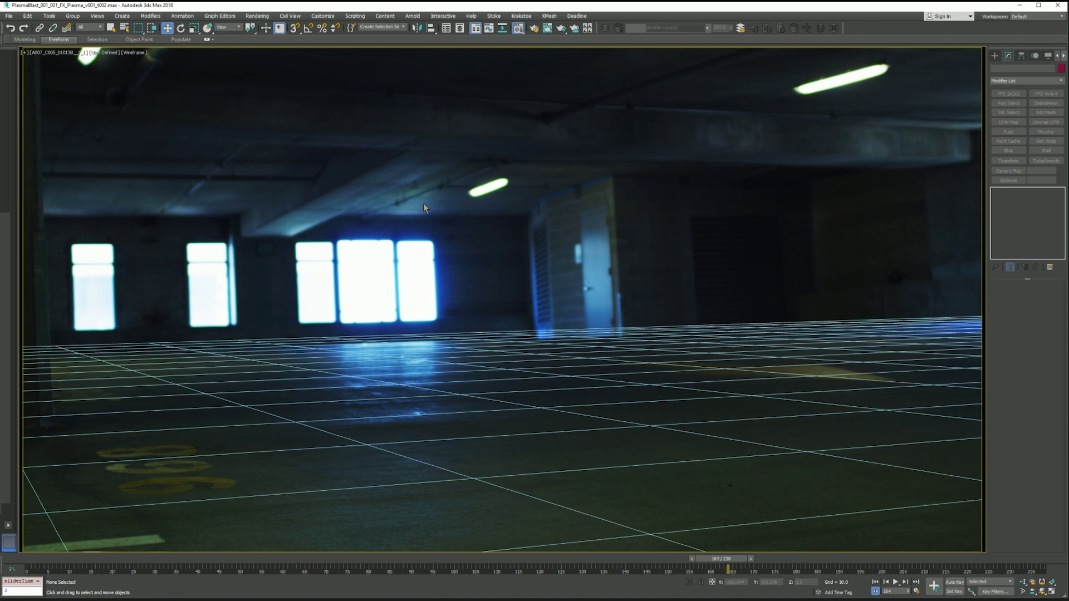
left_click(822, 560)
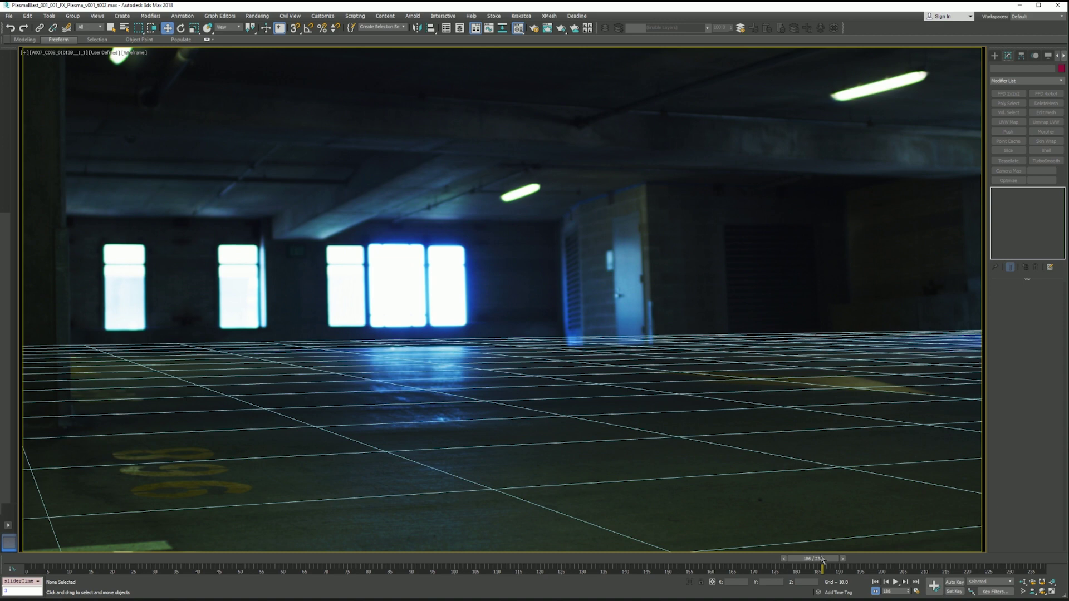
left_click(239, 560)
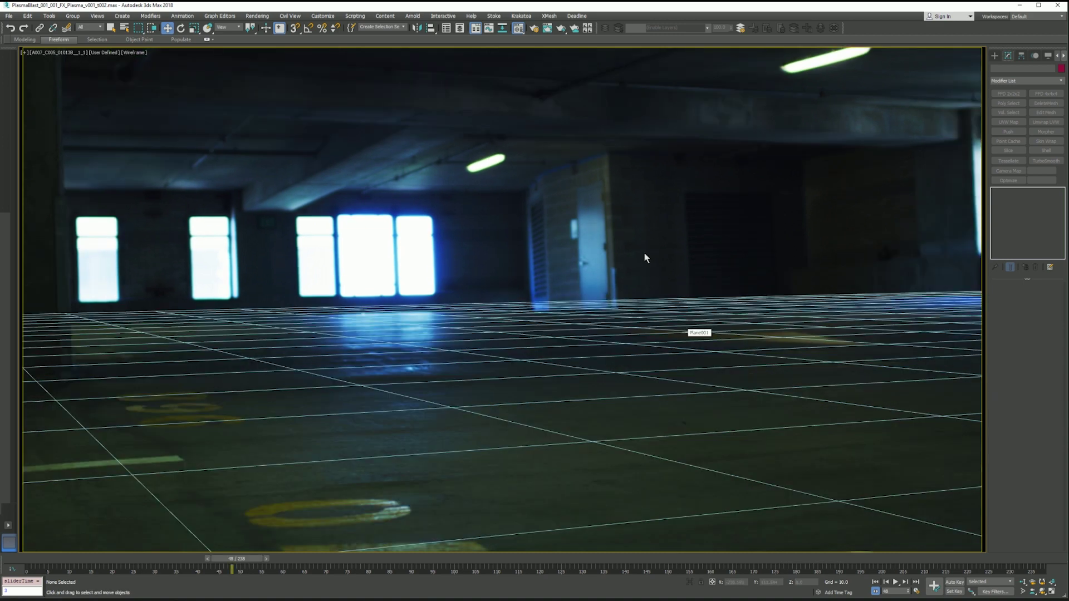
Return to the multi-viewport layout, unhide the cameras and frame the scene in the Top and Front views.
key("alt+w")
left_click(479, 260)
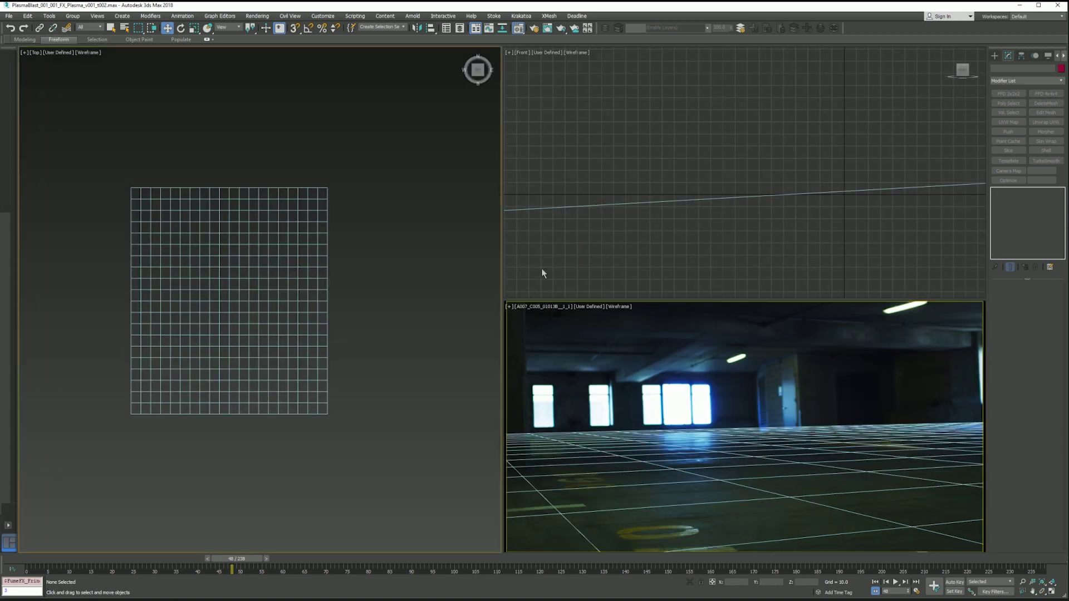
left_click(618, 261)
key("z")
key("shift+c")
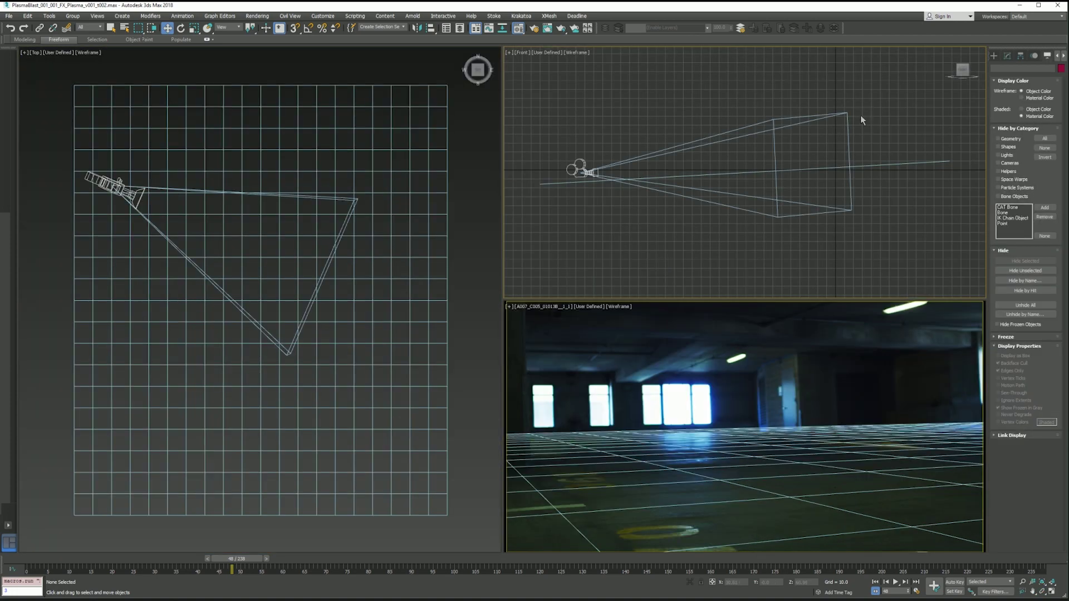
Create a box about 8 long, 54 wide and 6 high in the Top view, in front of the camera.
left_click(500, 179)
left_click(993, 56)
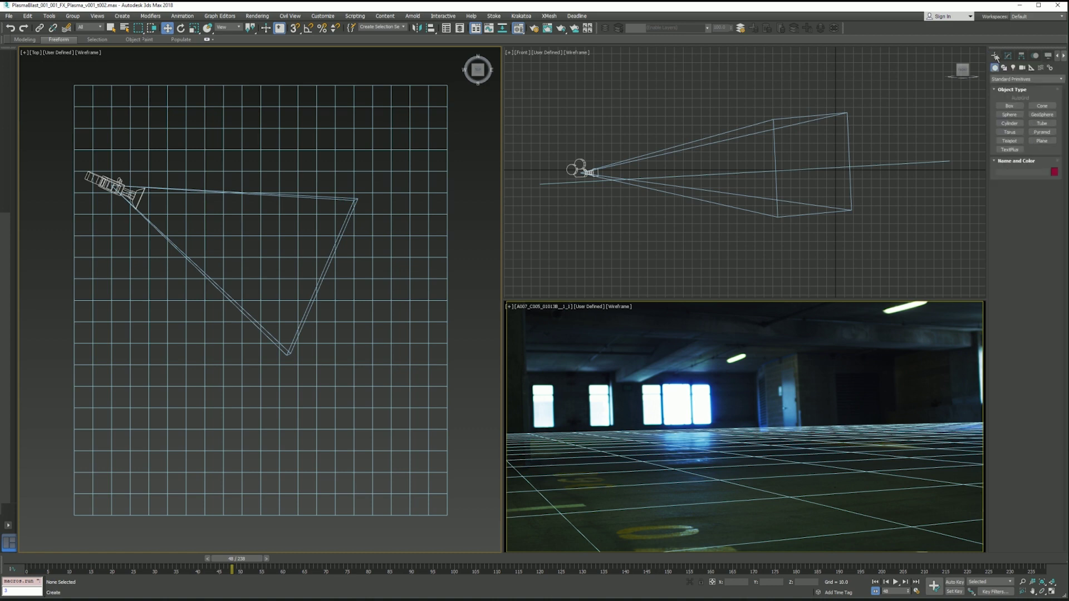
left_click(1010, 106)
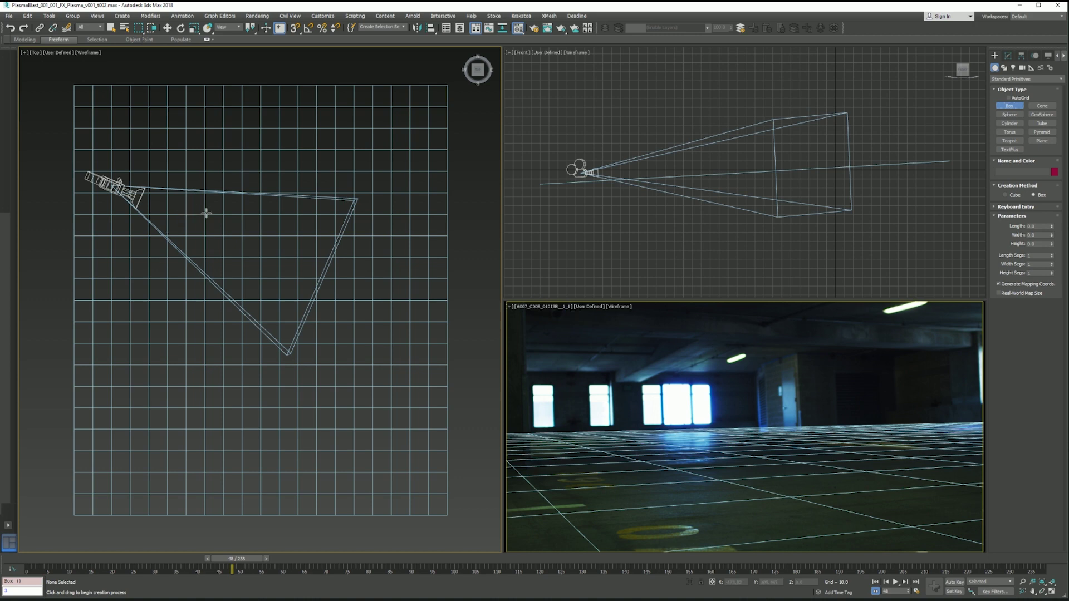
left_click_drag(200, 189, 244, 193)
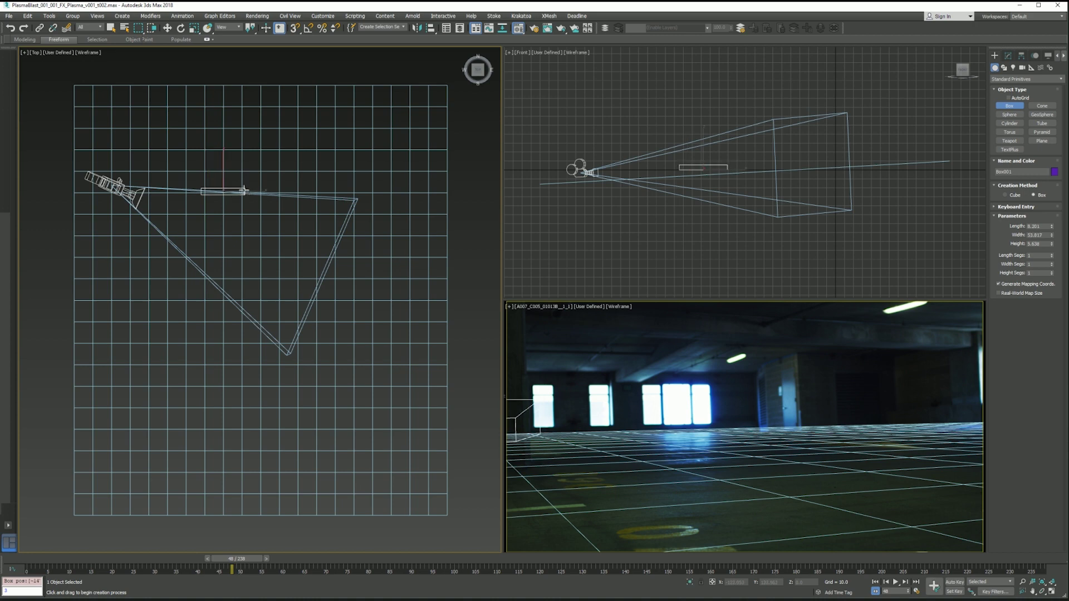
Move the box across the floor grid and up to the nearest ceiling light visible in the camera view.
key("w")
left_click(699, 165)
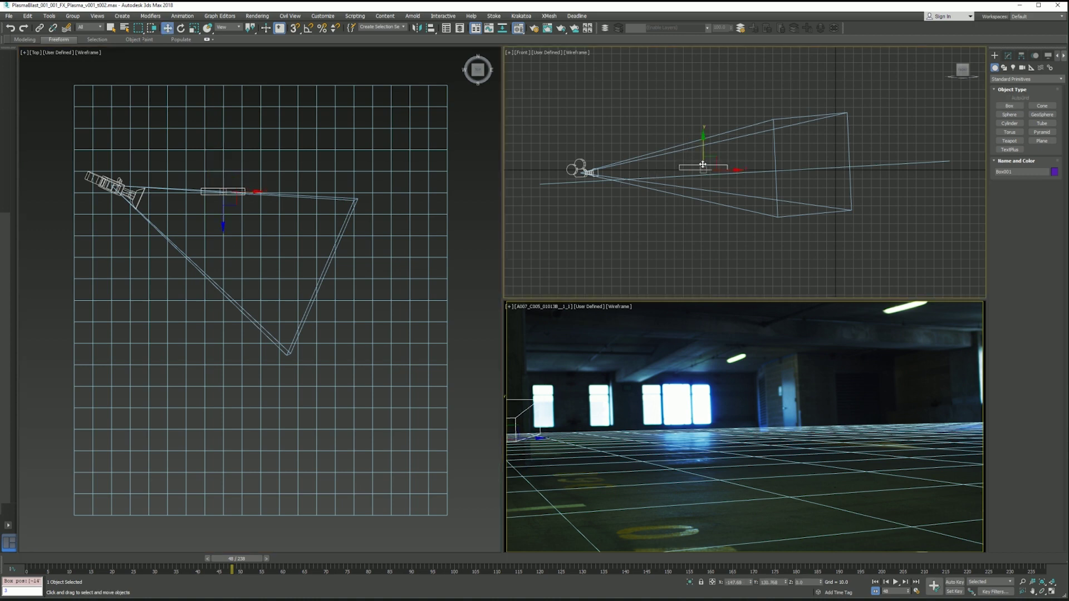
right_click(315, 233)
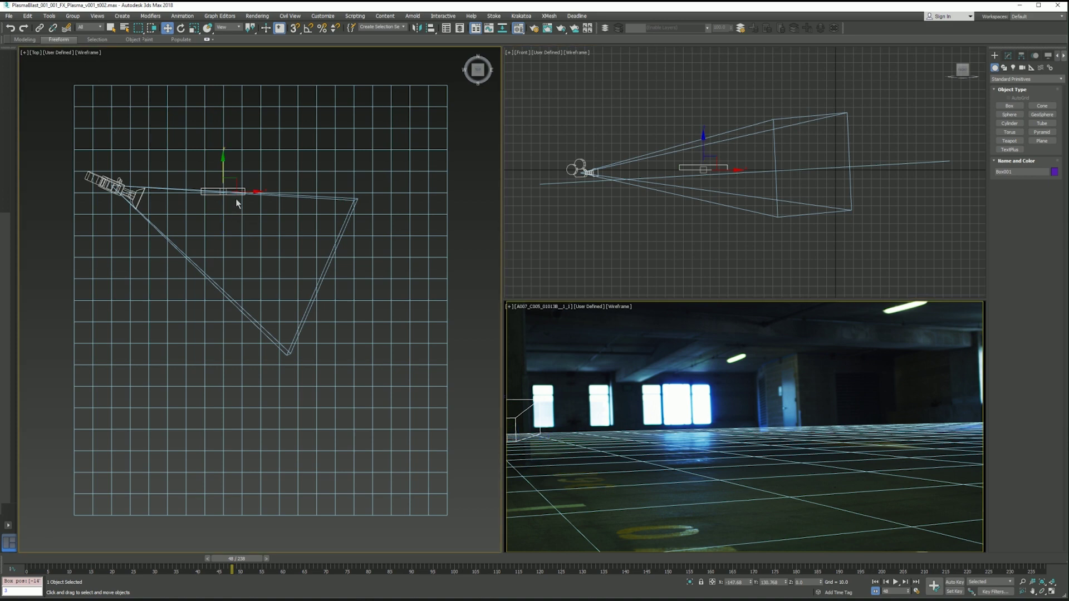
left_click_drag(224, 169, 224, 253)
right_click(955, 425)
left_click_drag(925, 399, 928, 284)
Scale the box down uniformly to about 26 percent so that it is close to the ceiling light's size.
right_click(923, 310)
left_click(940, 329)
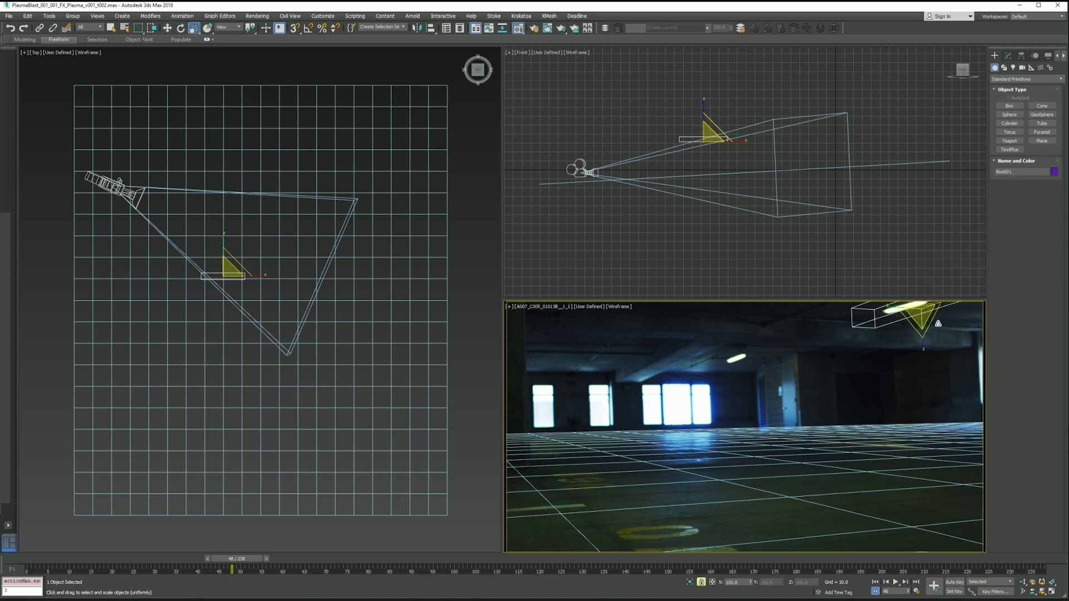
right_click(920, 311)
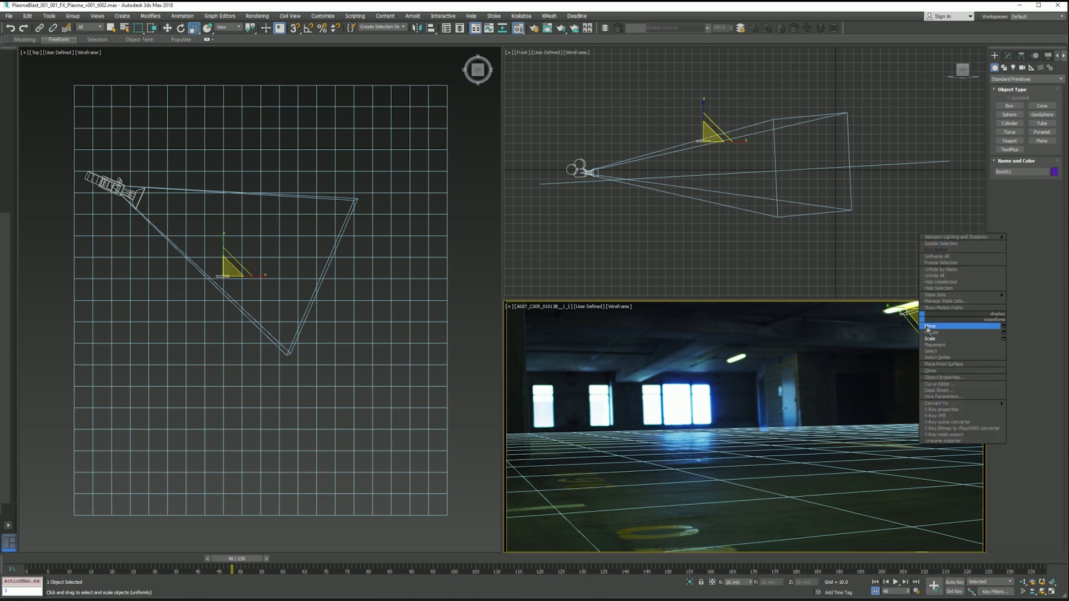
left_click(923, 316)
Set the reference coordinate system to Local and fine-tune the box's position over the ceiling light.
left_click(225, 27)
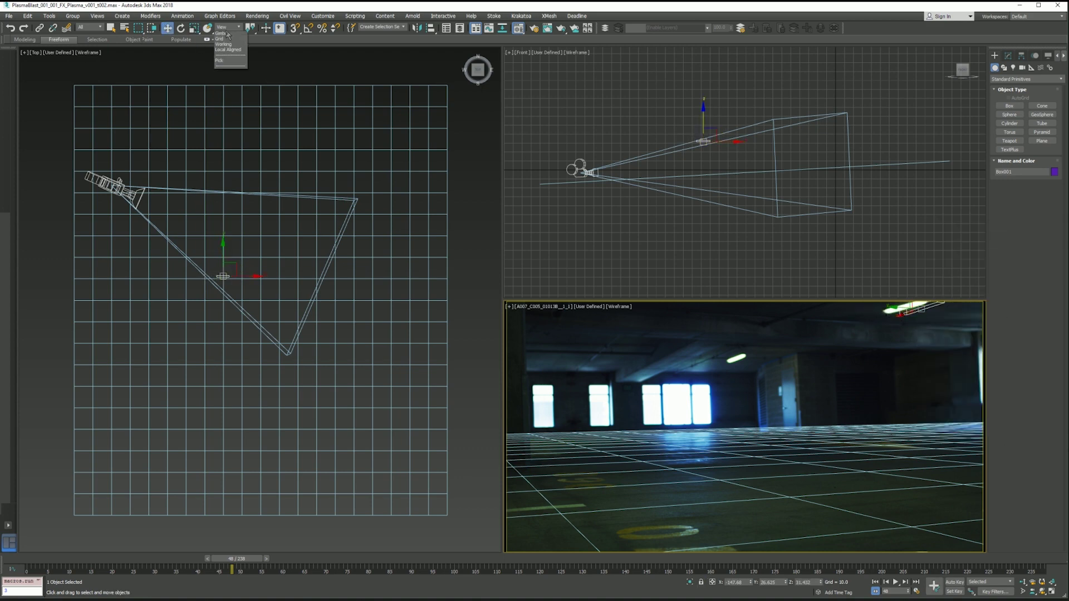
left_click(222, 56)
mouse_move(903, 317)
left_mouse_down()
mouse_move(888, 322)
mouse_move(907, 299)
mouse_move(895, 313)
left_mouse_up()
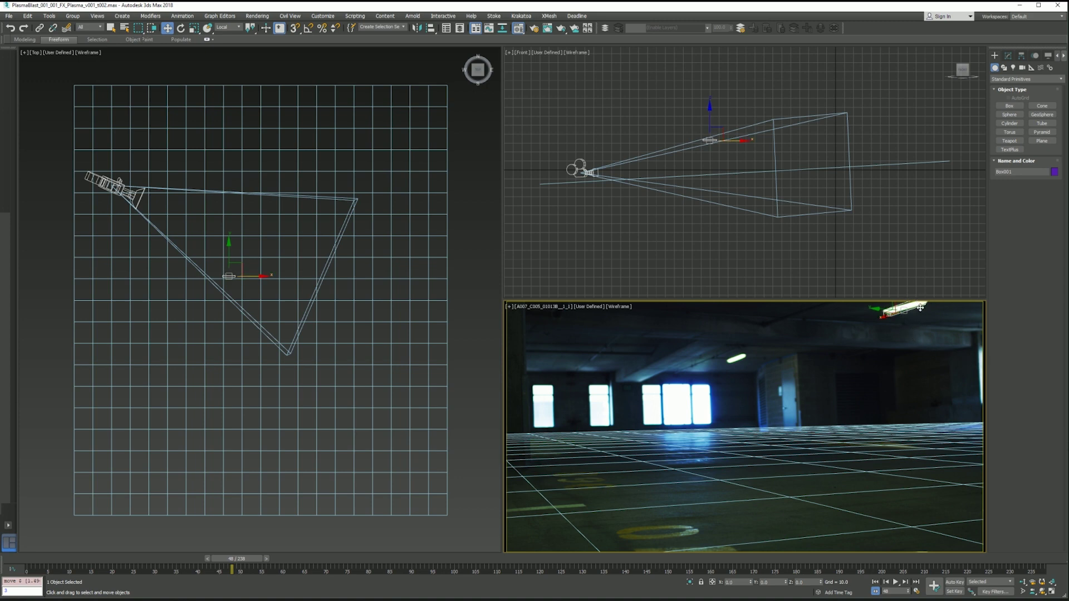
Clone the box along its Y axis and align the copy with the neighbouring ceiling light at frame 74.
left_click_drag(229, 252, 229, 190, "shift")
key("Return")
left_click(550, 559)
left_click_drag(553, 562, 322, 583)
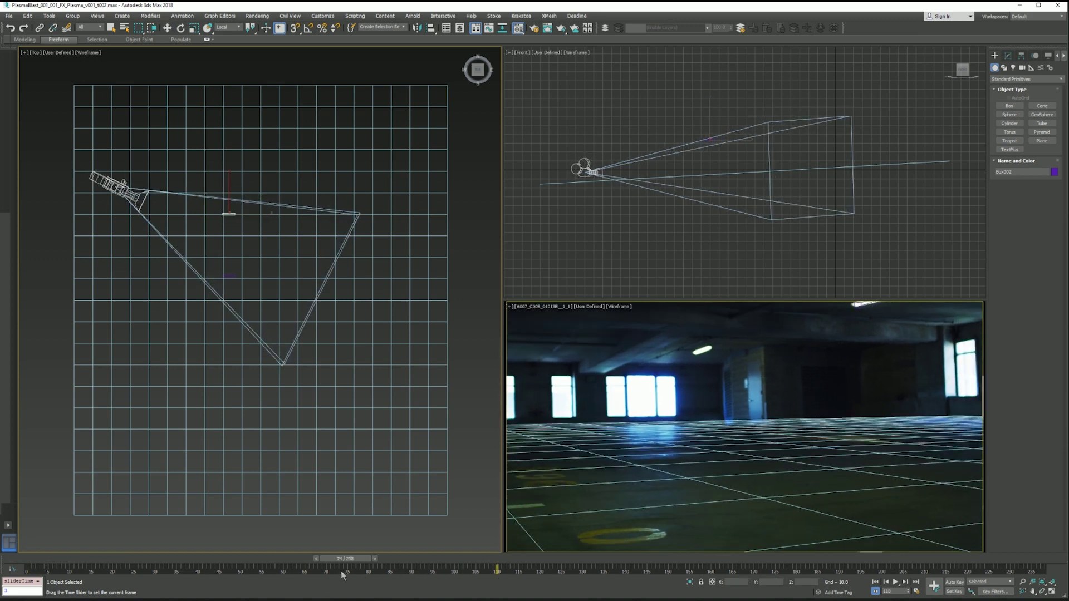
left_click(341, 572)
key("w")
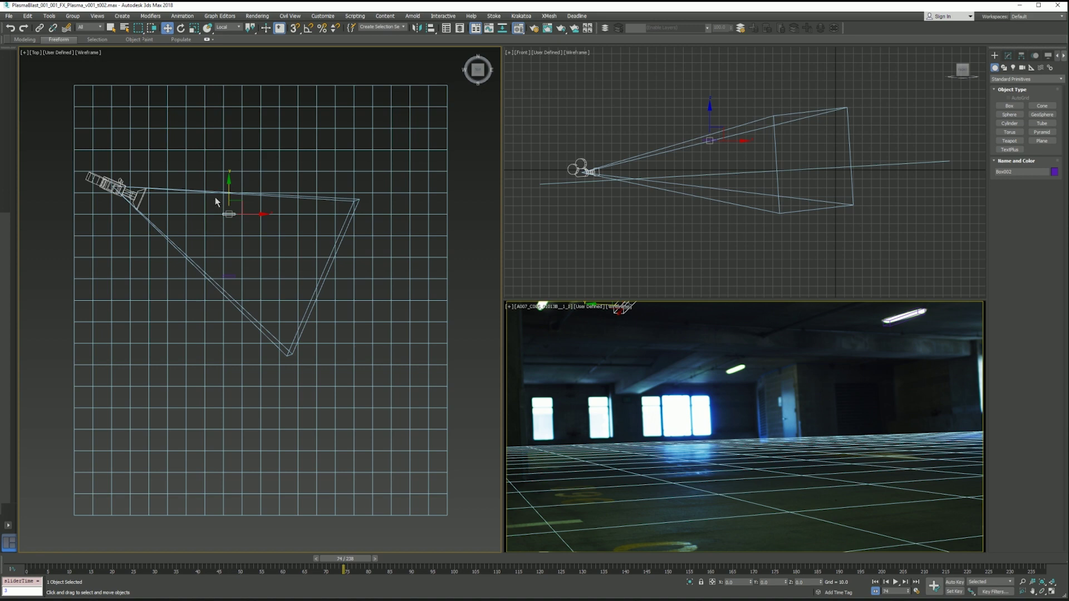
left_click_drag(233, 193, 226, 175)
Clone the first box along its X axis, align the copy with the distant ceiling light, and clear the selection.
right_click(234, 203)
left_click(225, 280)
left_click(238, 281)
left_click_drag(238, 280, 343, 280)
left_click(727, 377)
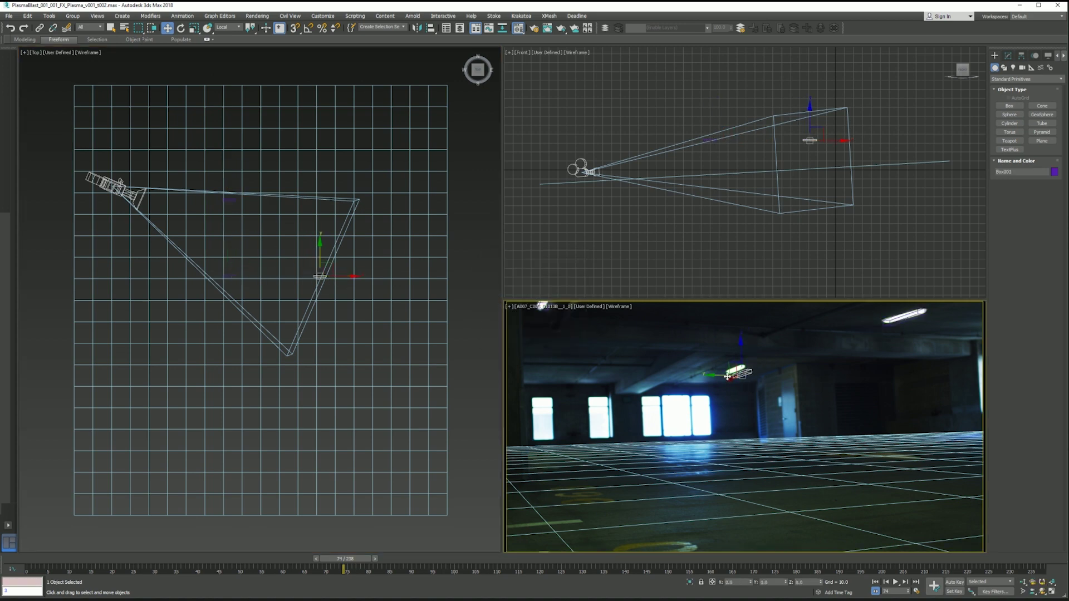
mouse_move(717, 376)
left_mouse_down()
mouse_move(732, 351)
mouse_move(708, 371)
left_mouse_up()
left_click(756, 374)
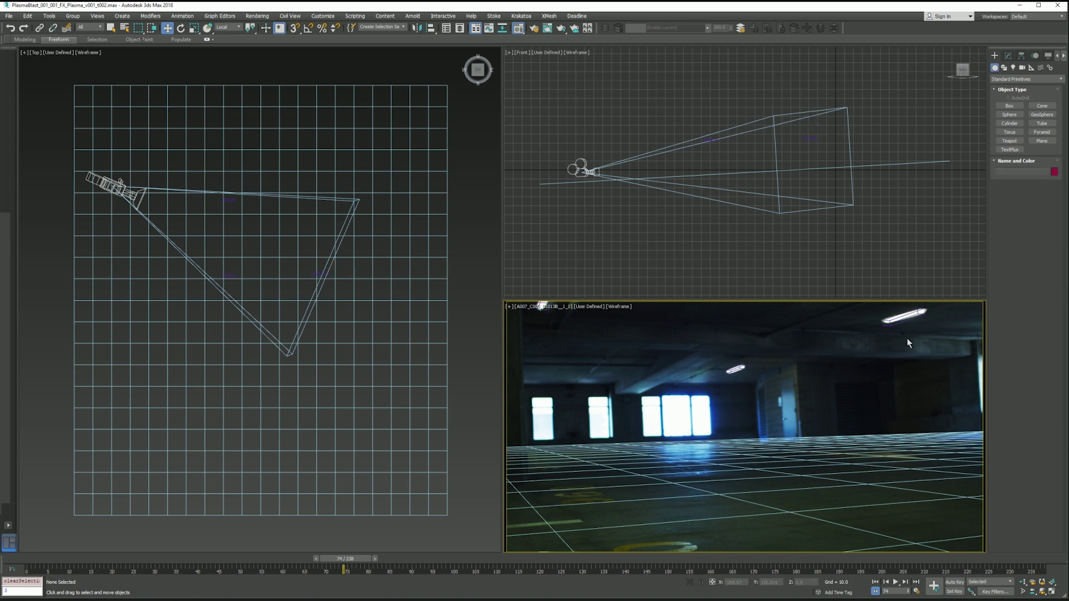
left_click(898, 318)
left_click(778, 390)
Export the scene as an Alembic (*.ABC) file named mylights.
left_click(9, 16)
left_click(437, 295)
left_click(9, 16)
mouse_move(57, 140)
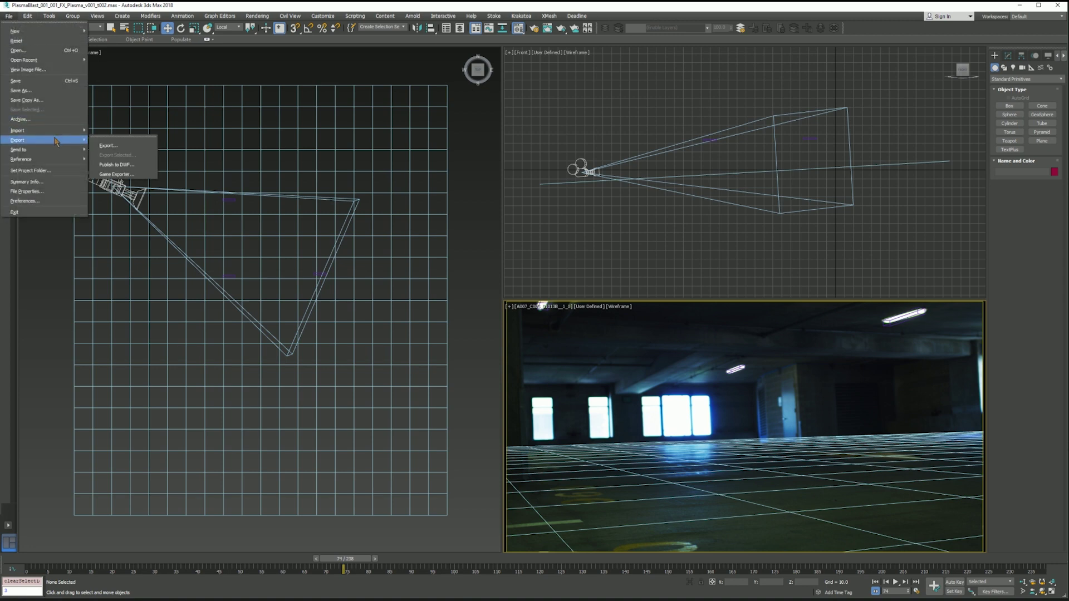
left_click(108, 146)
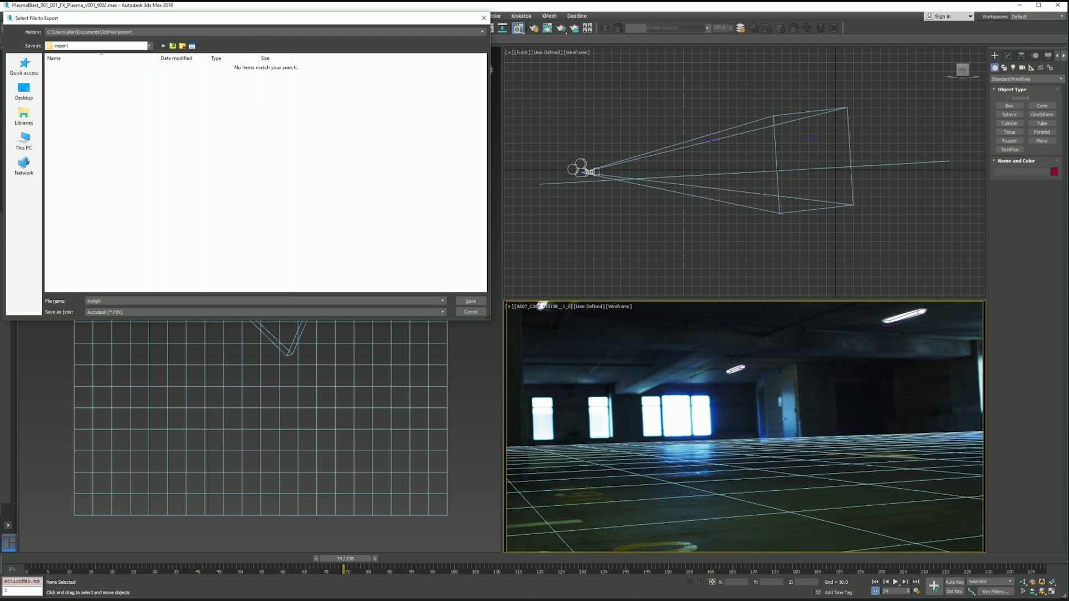
left_click(305, 313)
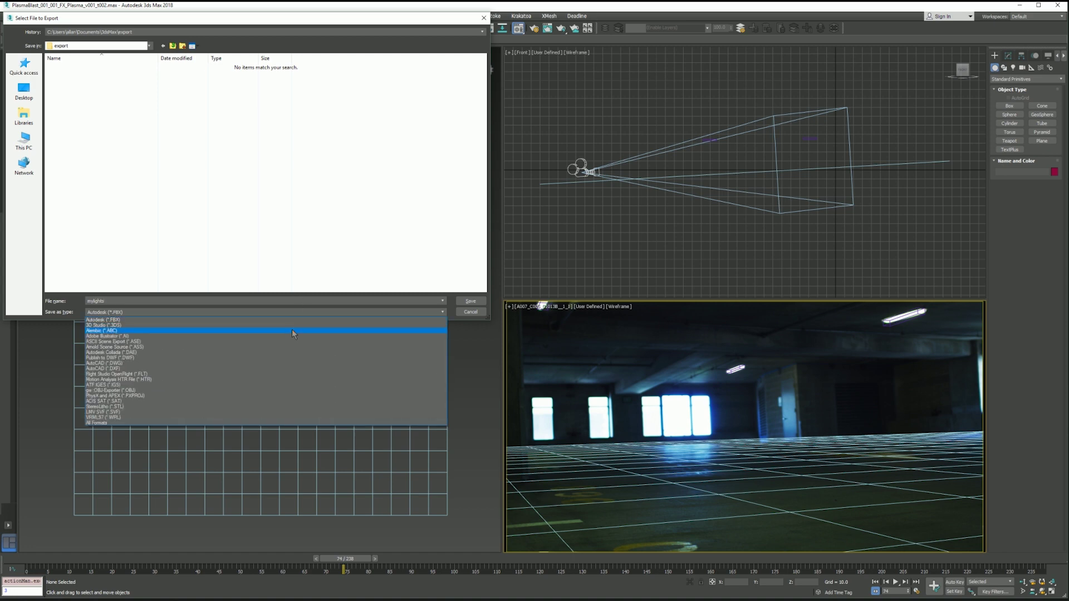
left_click(292, 331)
left_click(471, 301)
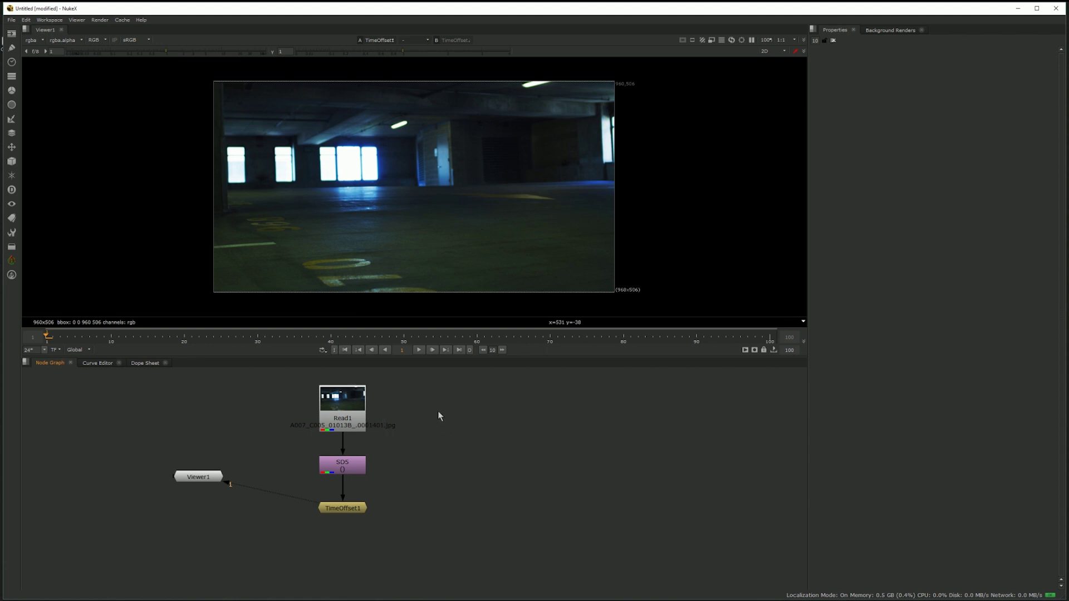
left_click(368, 508)
left_click(453, 505)
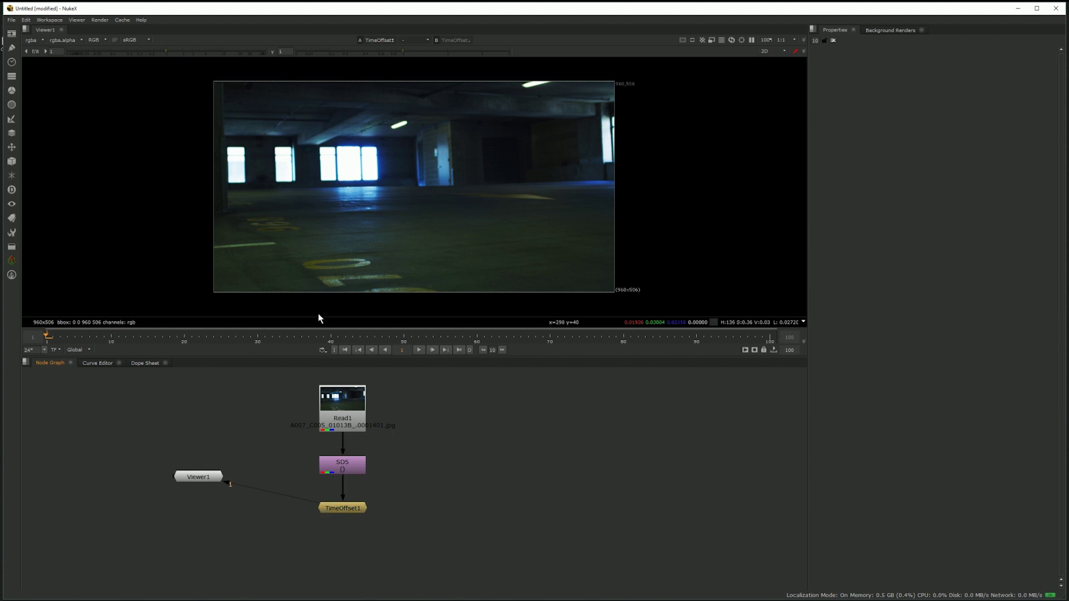
left_click(358, 510)
key("Tab")
type("key")
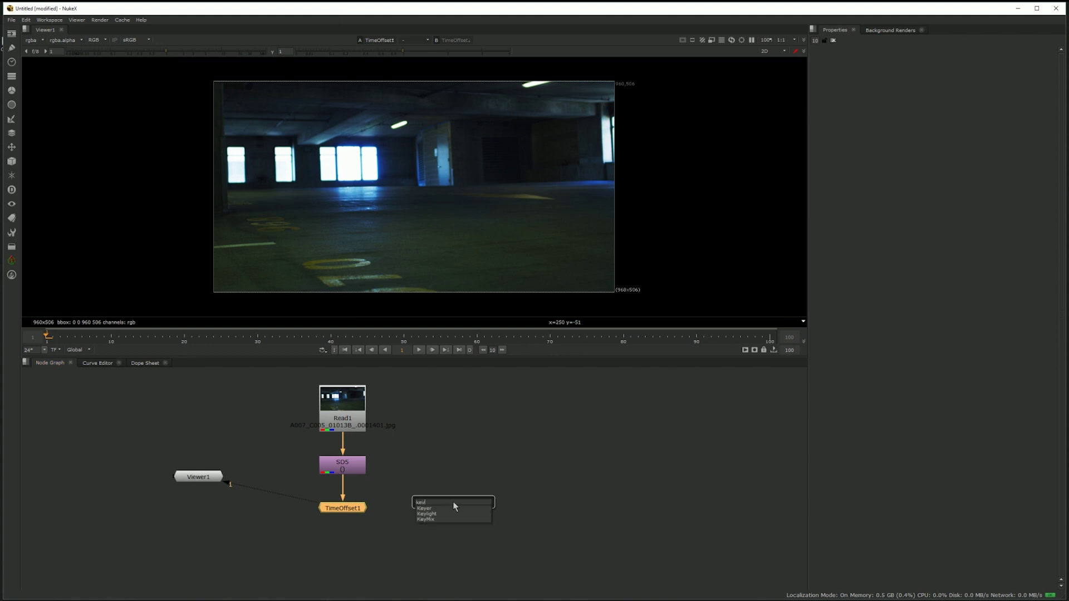
key("Return")
left_click(339, 556)
left_click(348, 524)
key("Delete")
In Nuke, add a Keyer node and place it below TimeOffset1, connected to that node's output.
left_click(386, 522)
key("Tab")
type("keyer")
key("Return")
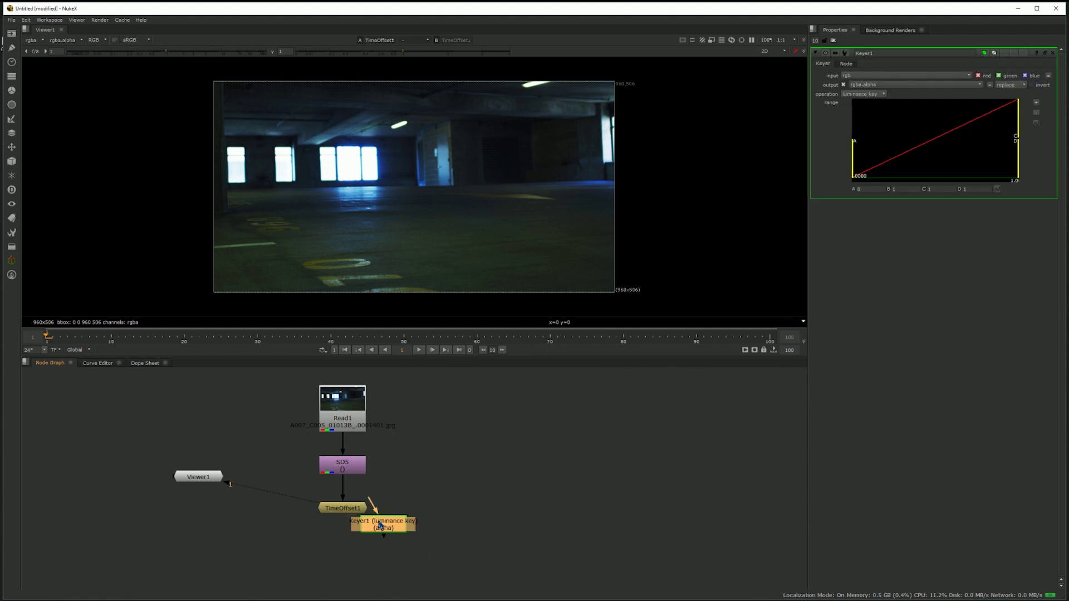
left_click_drag(380, 525, 430, 559)
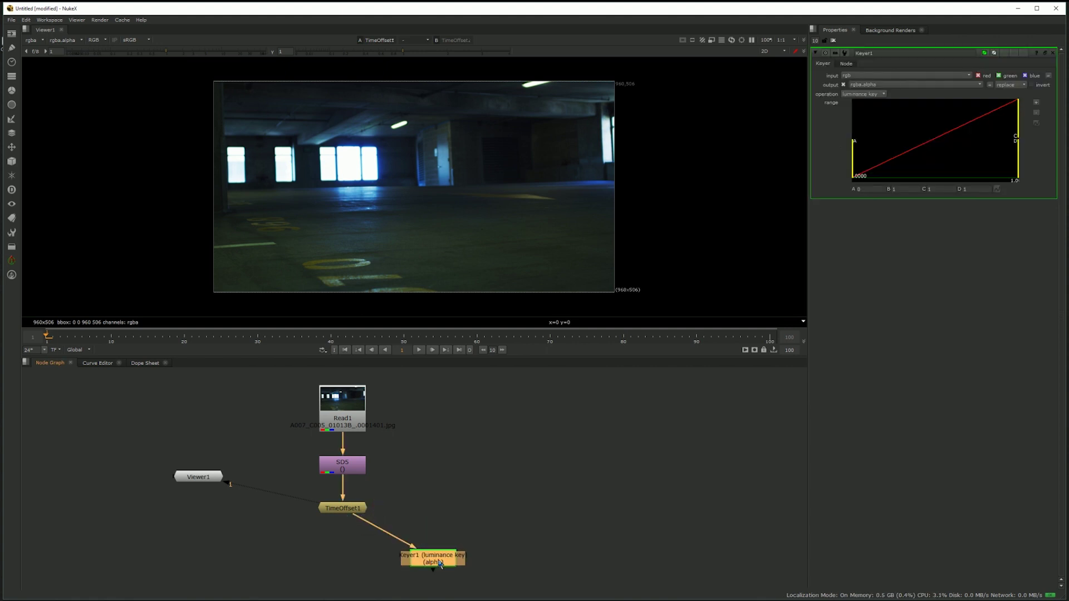
Add a Merge node with its B input connected to TimeOffset1 and its A input connected to the Keyer.
left_click(457, 520)
key("m")
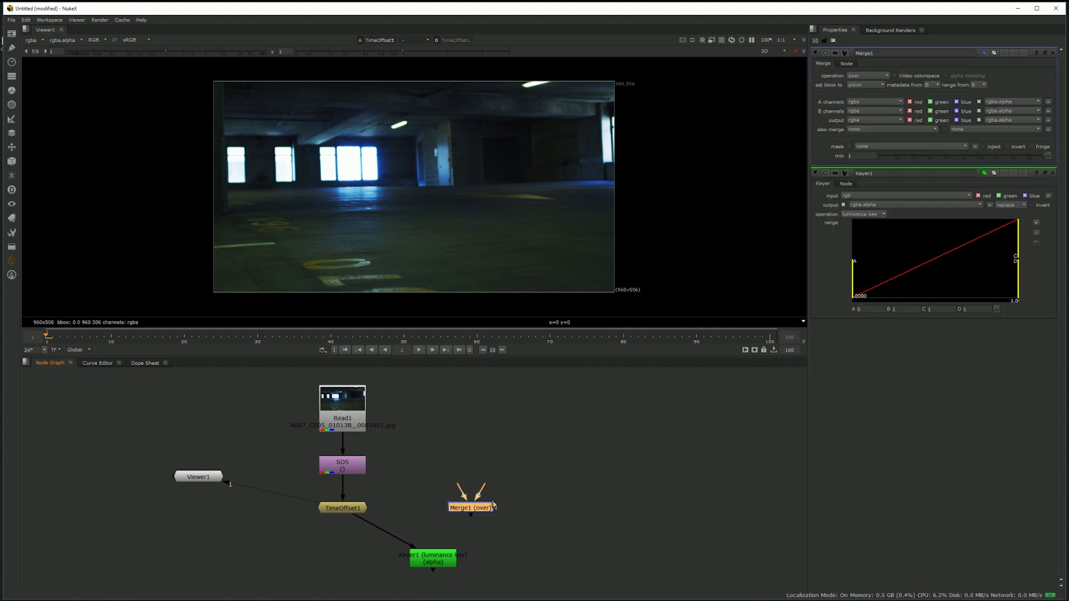
left_click_drag(481, 490, 356, 505)
left_click(426, 494)
left_click_drag(465, 497, 356, 572)
Add a Premult node followed by a Glow node between the Keyer and the Merge's A input.
key("Tab")
type("prem")
key("Down")
key("Return")
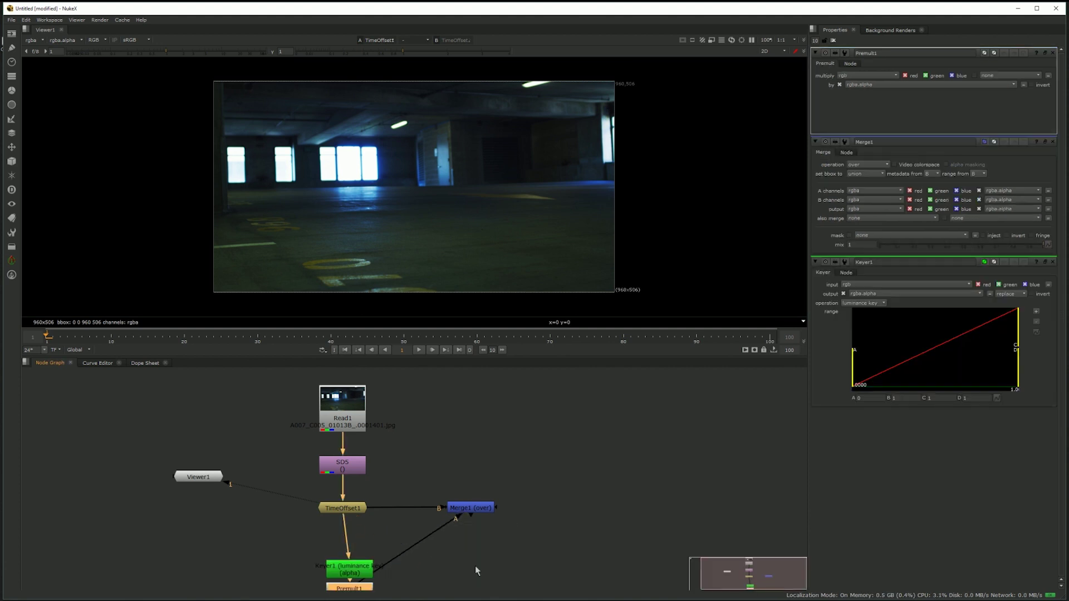
key("Tab")
type("glow")
key("Return")
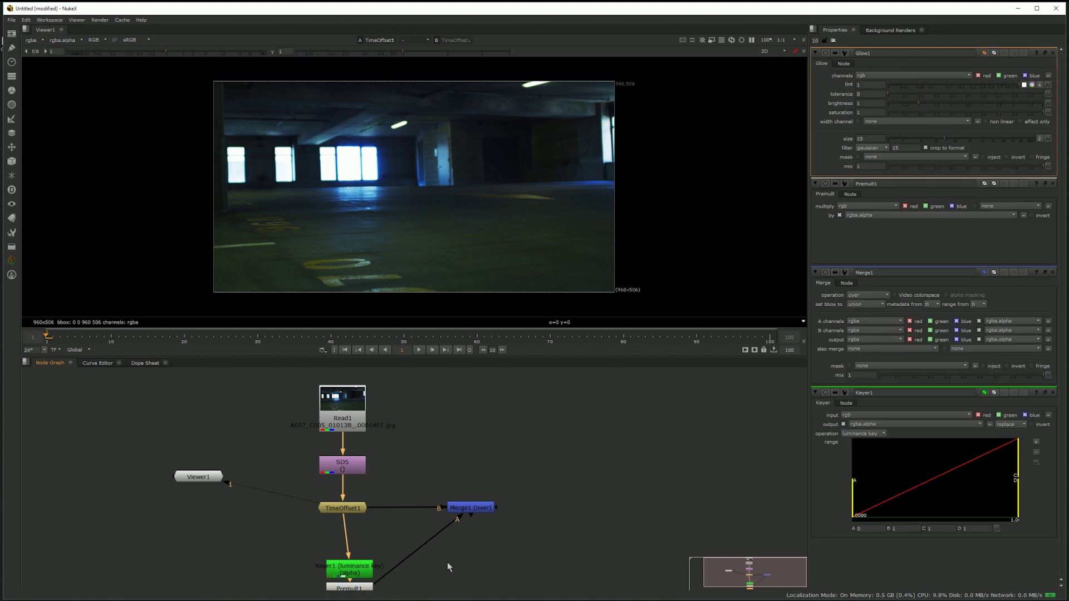
View the Keyer's alpha channel and raise its luminance range's A handle to about 0.464 to isolate the windows and lights.
key("1")
double_click(341, 564)
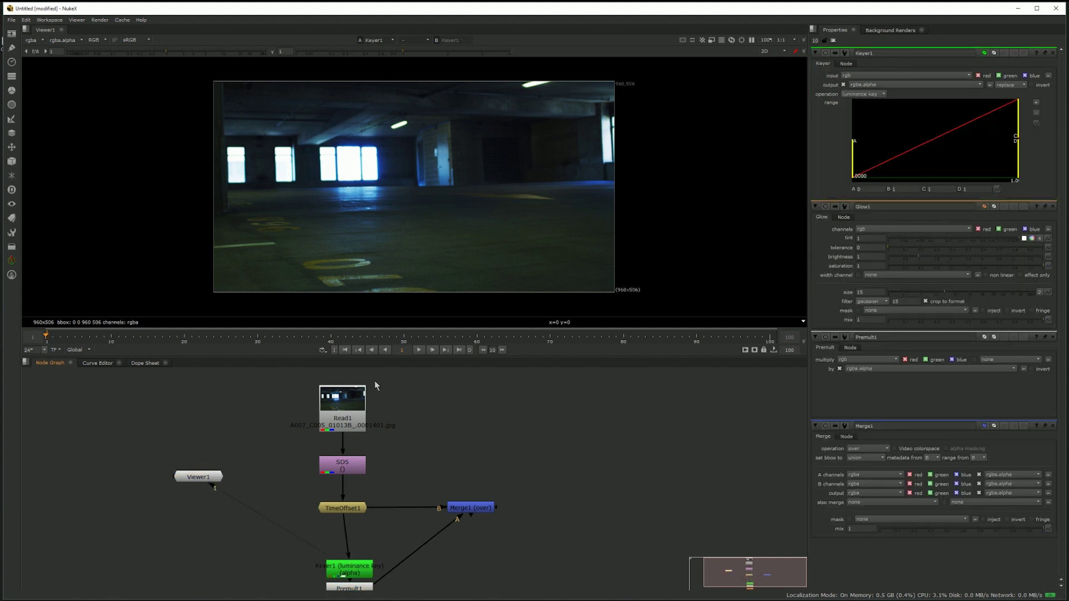
key("a")
key("a")
left_click_drag(854, 150, 971, 149)
key("a")
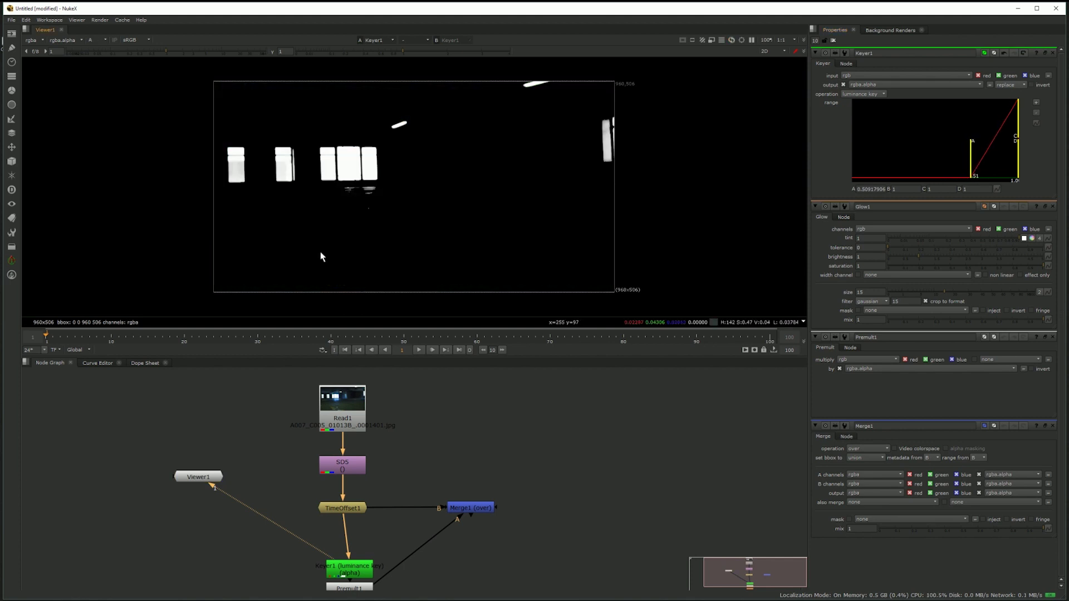
left_click_drag(974, 153, 969, 154)
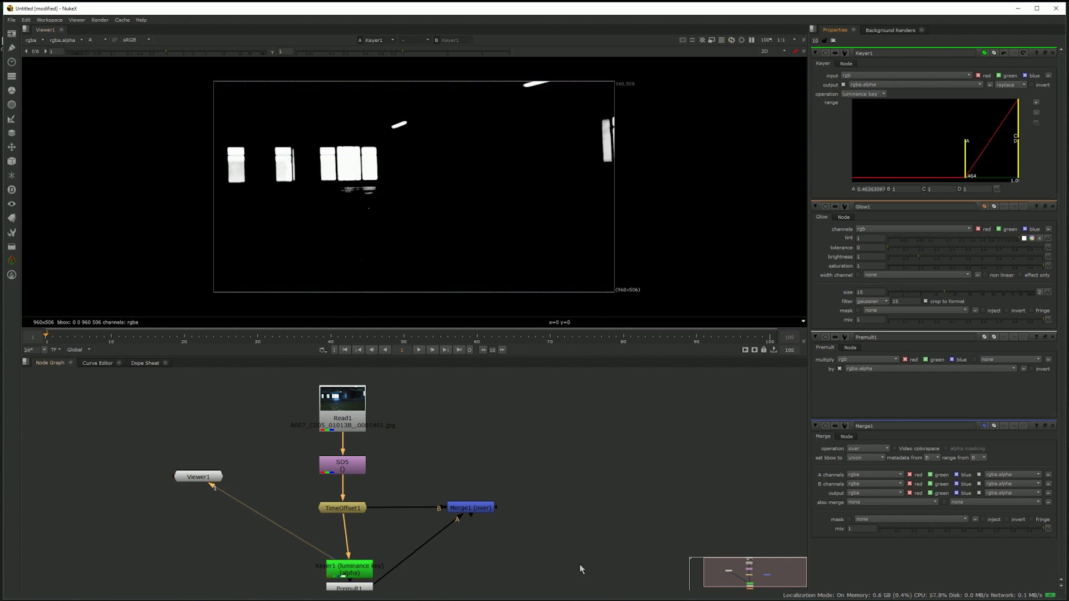
Inspect the Premult output and the Glow output in full colour in the viewer.
middle_click_drag(358, 555, 355, 501)
left_click(362, 536)
key("1")
key("a")
left_click(365, 551)
key("1")
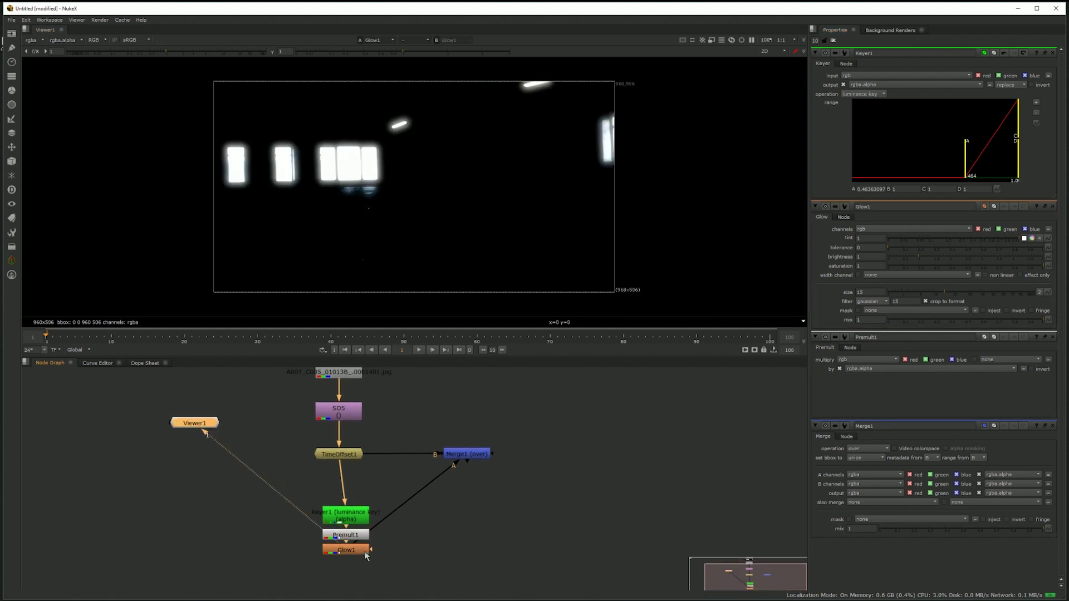
double_click(365, 553)
View the Merge result and lower the Merge node's mix to 0.15.
double_click(477, 453)
key("1")
left_click_drag(926, 156, 901, 156)
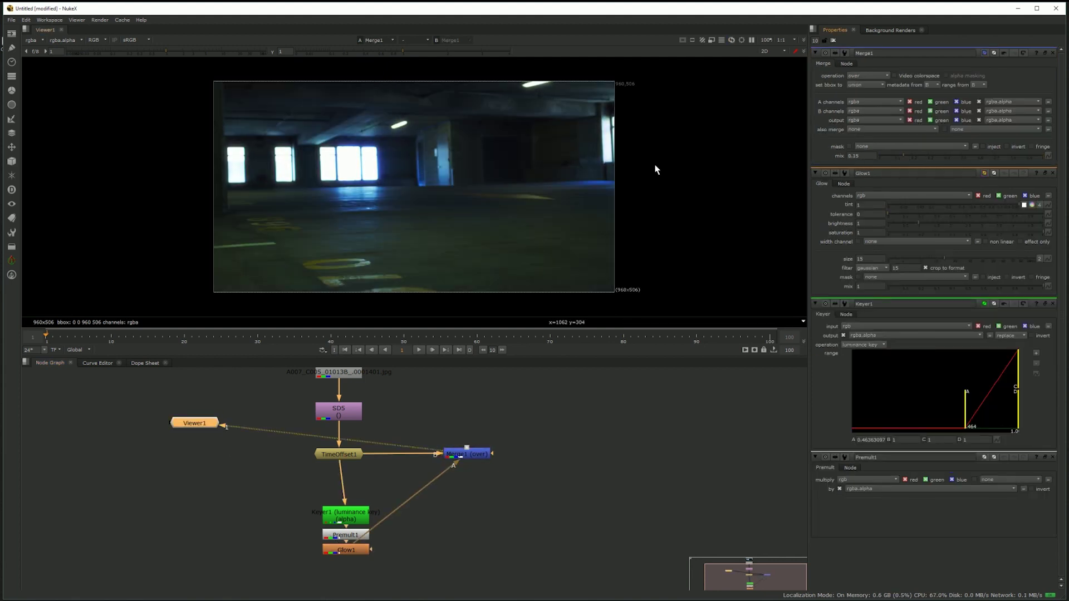
left_click(489, 454)
Align the main node column so Keyer, Premult and Glow sit evenly spaced straight below TimeOffset1.
scroll(485, 452, "down", 2)
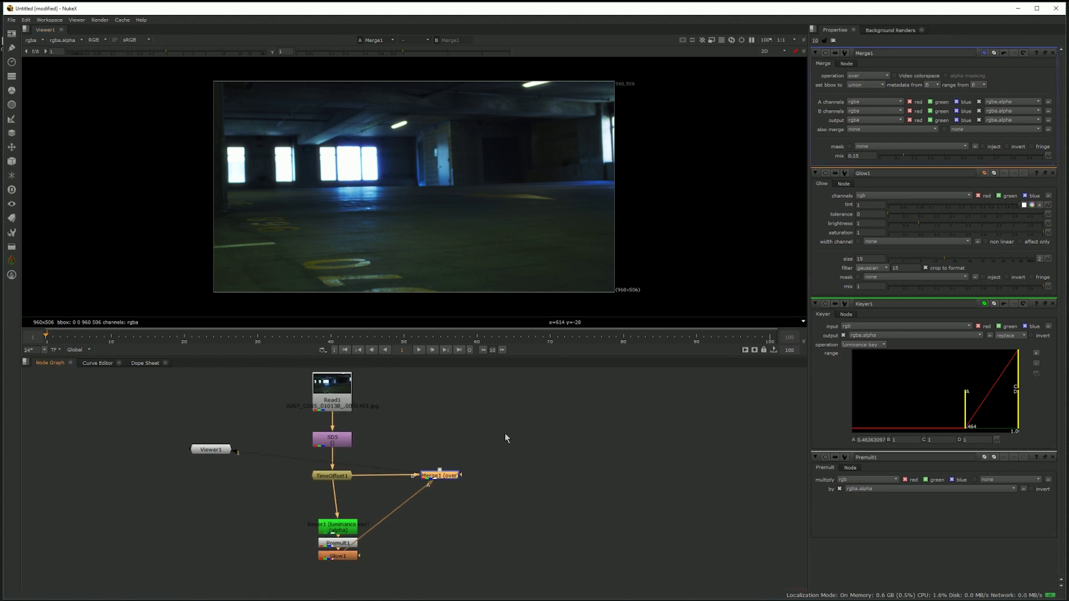
left_click_drag(289, 506, 334, 510)
left_click(360, 500)
key("l")
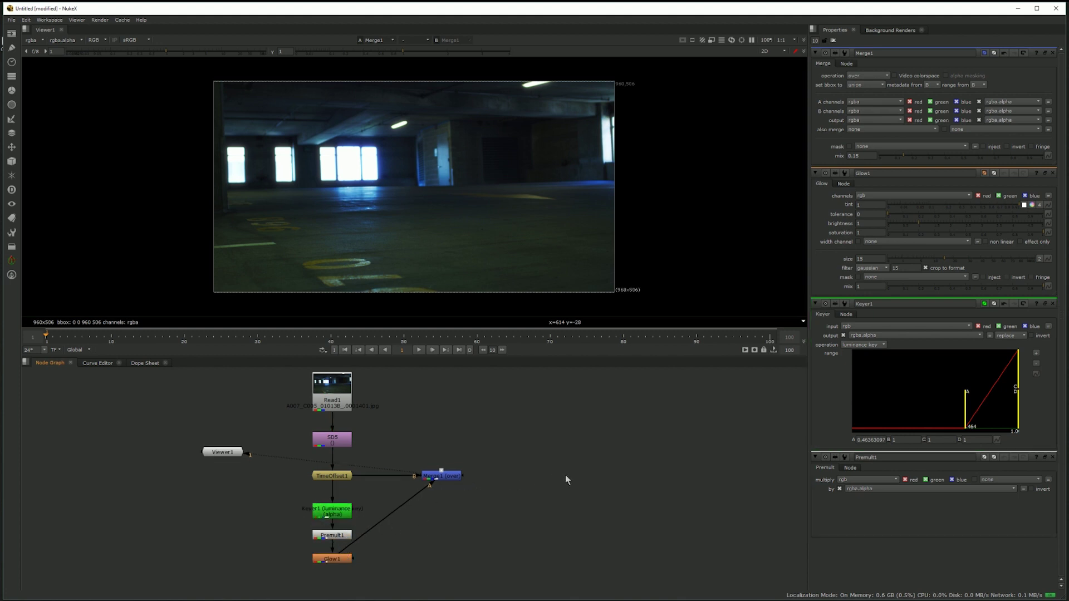
Import lensflare.ABC with a ReadGeo node, creating its parents as separate nodes, and place the resulting camera beside the geometry node.
key("Tab")
type("readd")
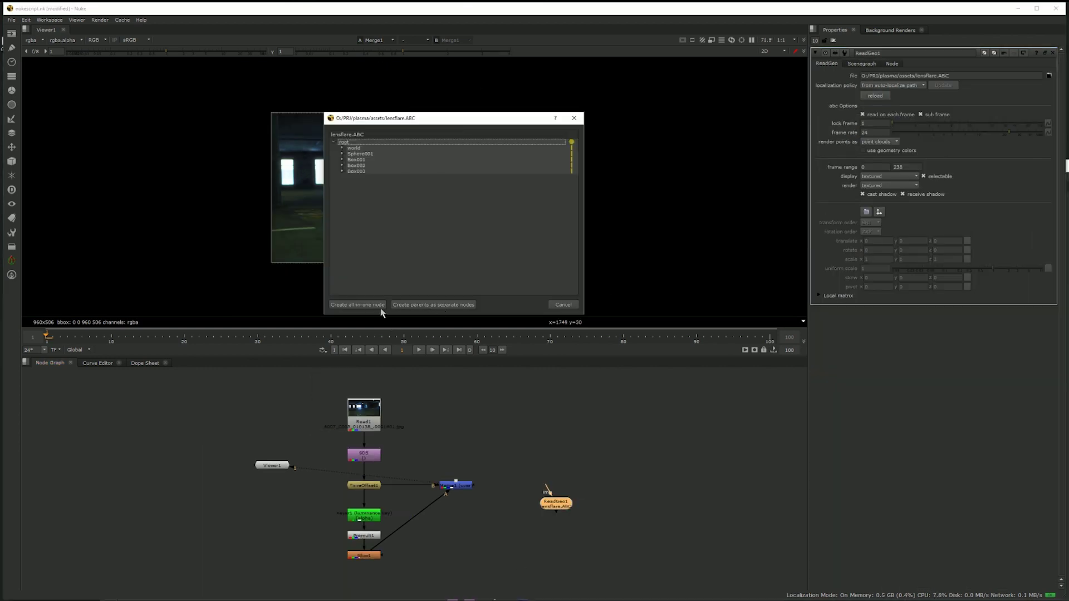
left_click(417, 306)
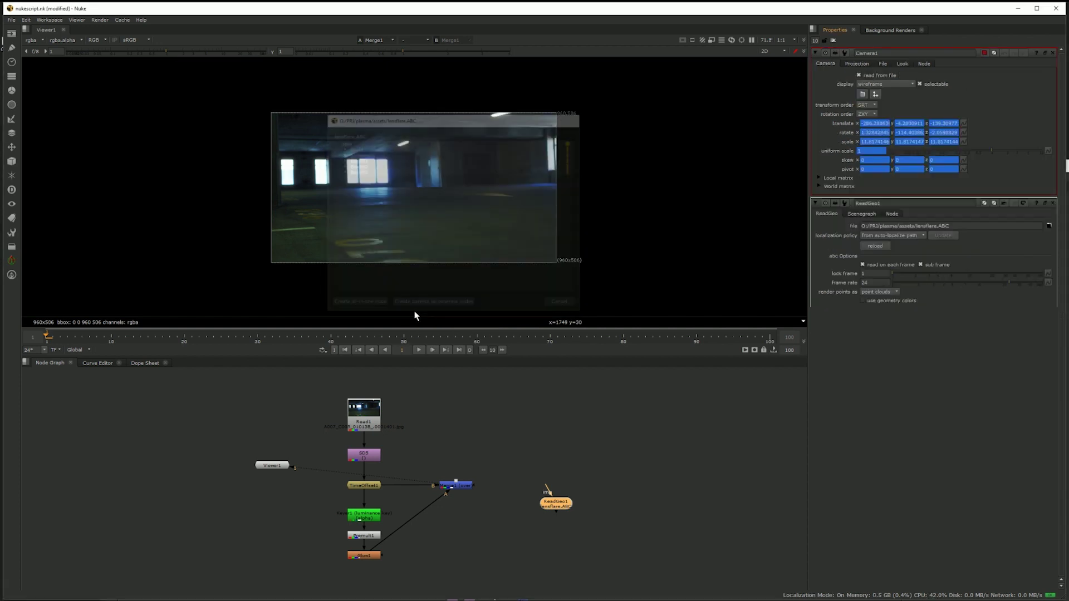
left_click_drag(554, 513, 516, 545)
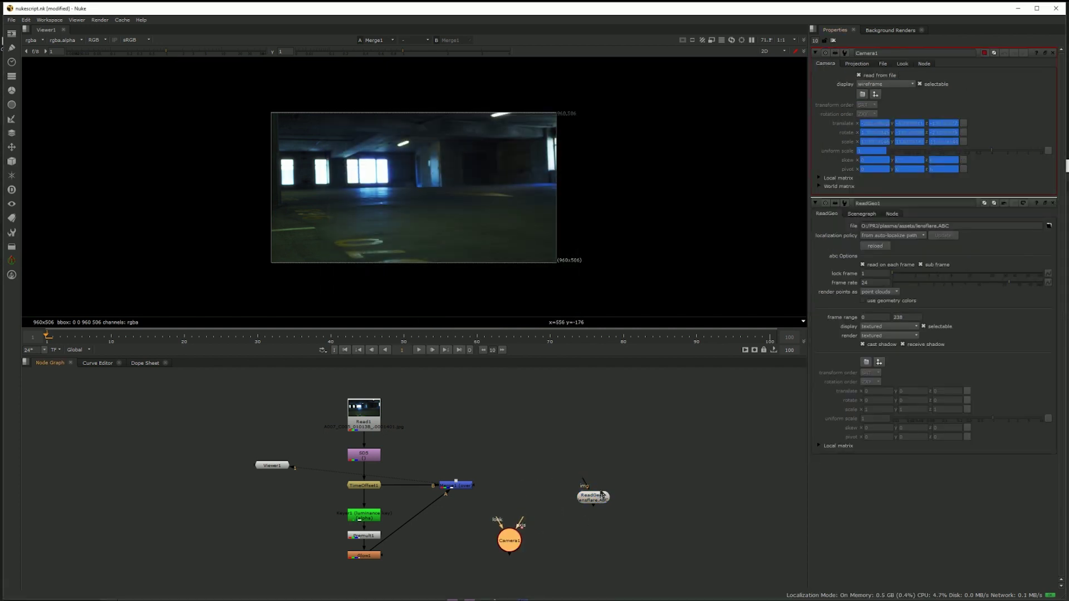
Examine the objects listed in the ReadGeo node's scenegraph.
double_click(602, 495)
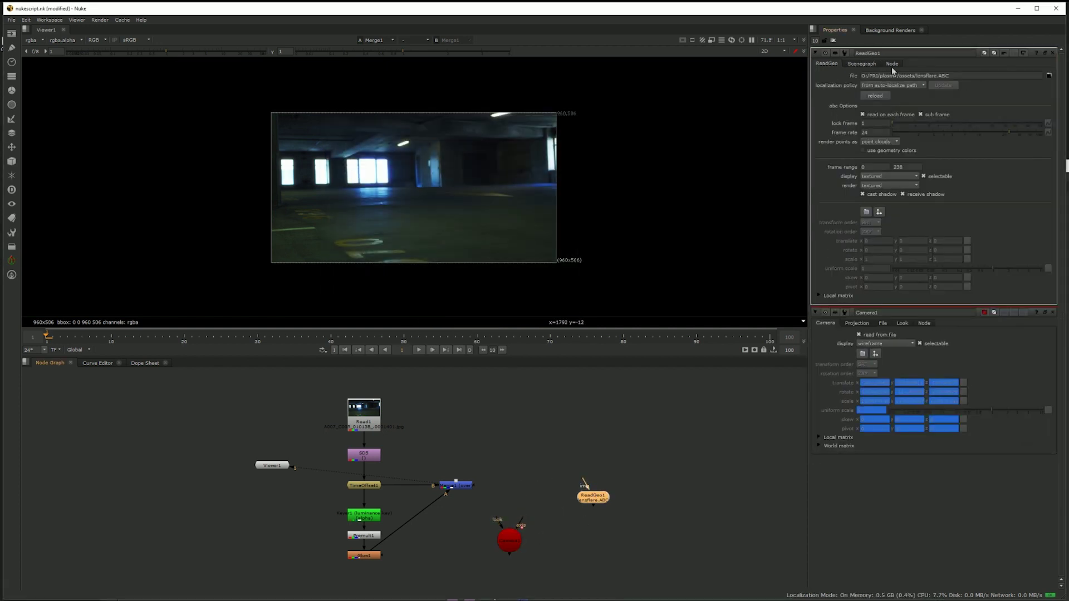
left_click(893, 65)
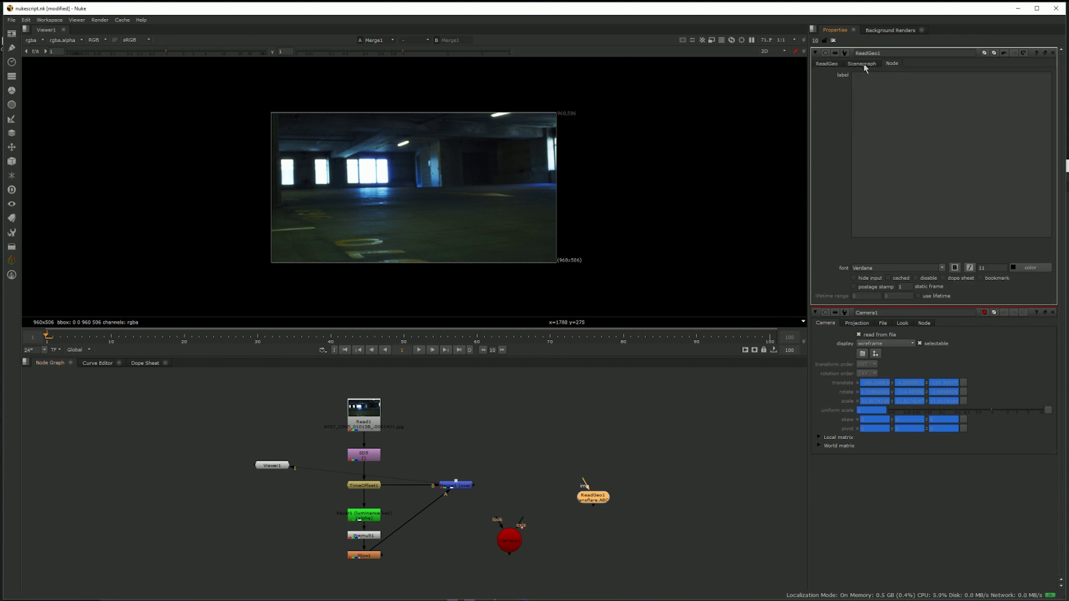
left_click(862, 64)
left_click(850, 93)
left_click(842, 95)
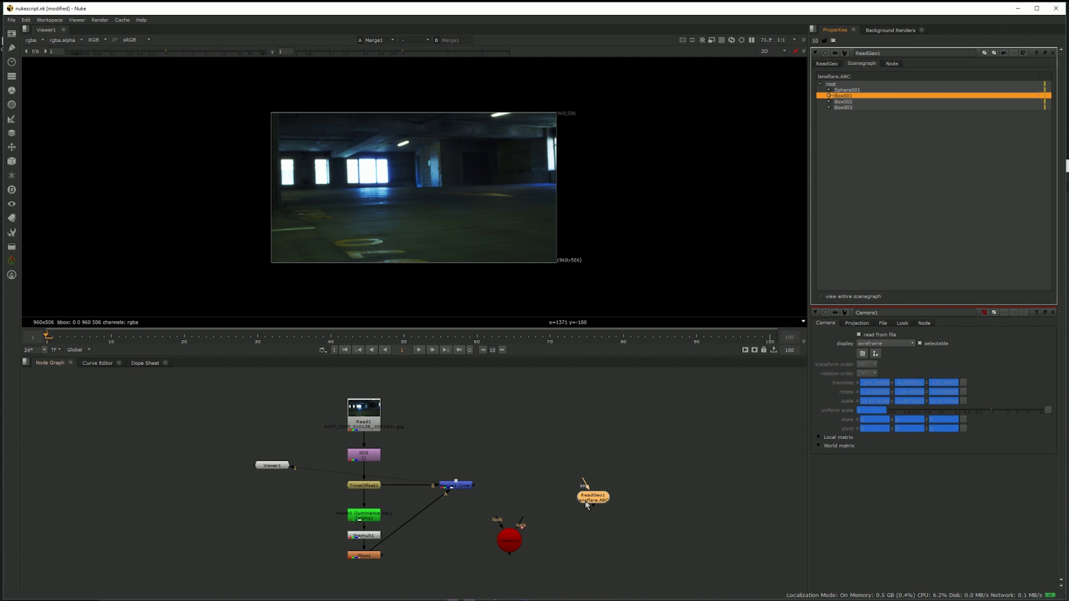
Add a Scene node below the ReadGeo node and connect both the imported geometry and the camera to it.
left_click_drag(595, 500, 585, 492)
key("Tab")
type("sce")
key("Return")
left_click_drag(584, 515, 589, 541)
left_click_drag(510, 556, 585, 541)
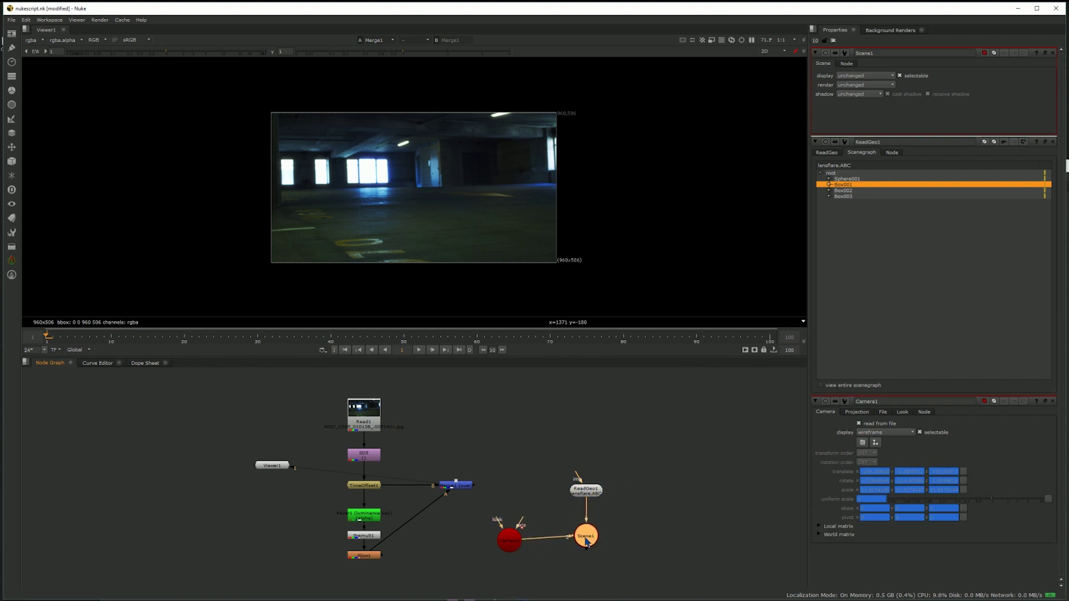
Add an OpticalFlares node, connect its background input to Merge1 and line it up beside the Merge.
left_click(471, 459)
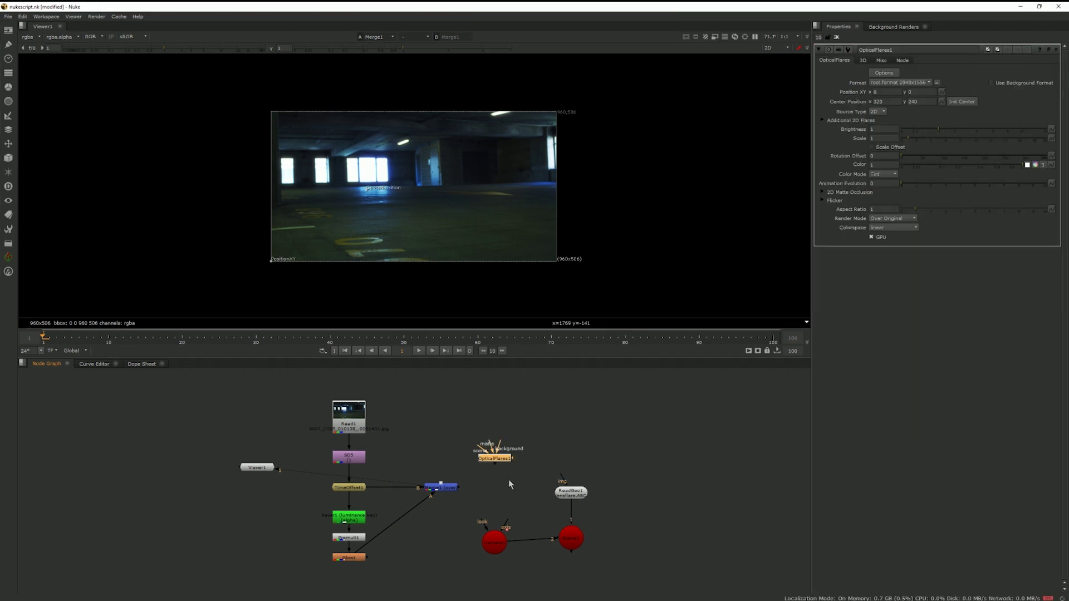
scroll(509, 484, "up", 3)
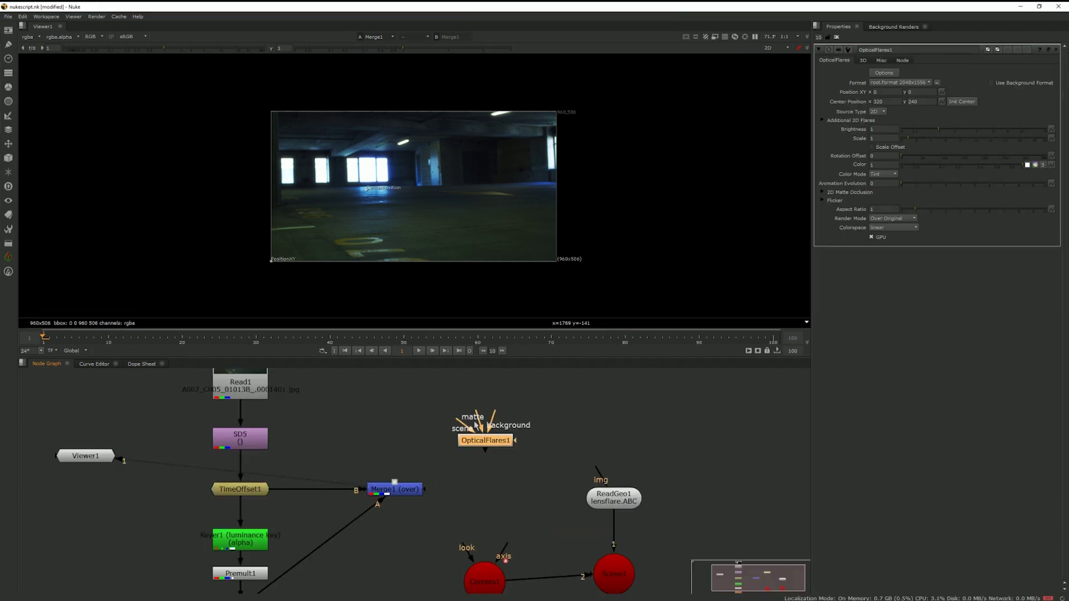
left_click_drag(495, 416, 412, 493)
left_click_drag(485, 440, 499, 498)
Set the OpticalFlares source type to 3D, connect its scene input to the Scene node, and move the ReadGeo node aside.
left_click(878, 112)
left_click(878, 120)
left_click_drag(472, 473, 612, 568)
left_click_drag(594, 503, 761, 534)
left_click(493, 489)
middle_click_drag(647, 485, 593, 419)
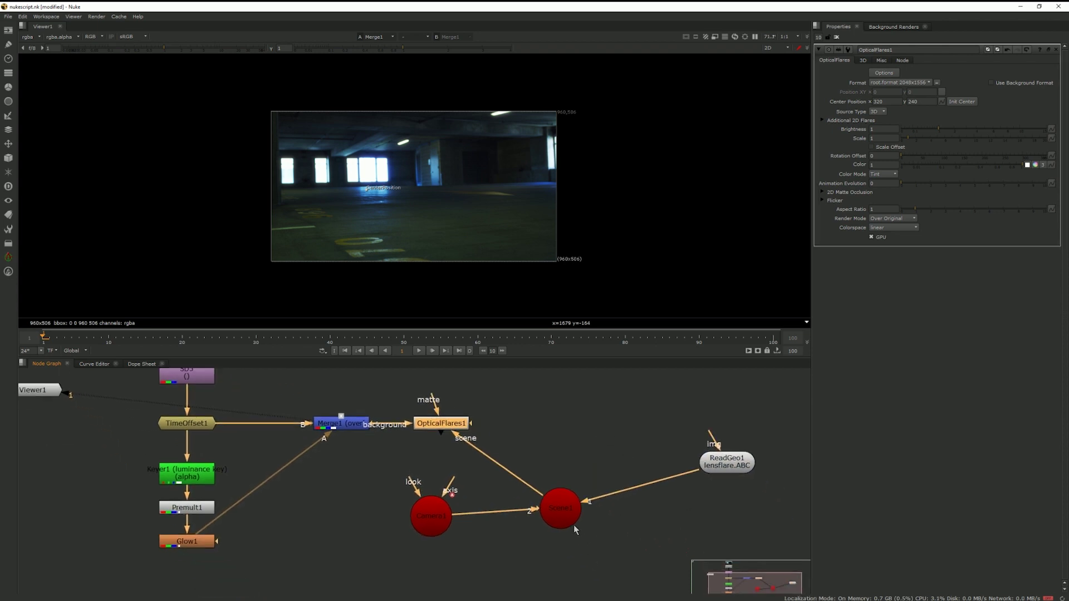
Examine the imported ceiling light boxes and camera of the Scene node from several angles in the 3D view.
left_click(546, 459)
left_click(577, 509)
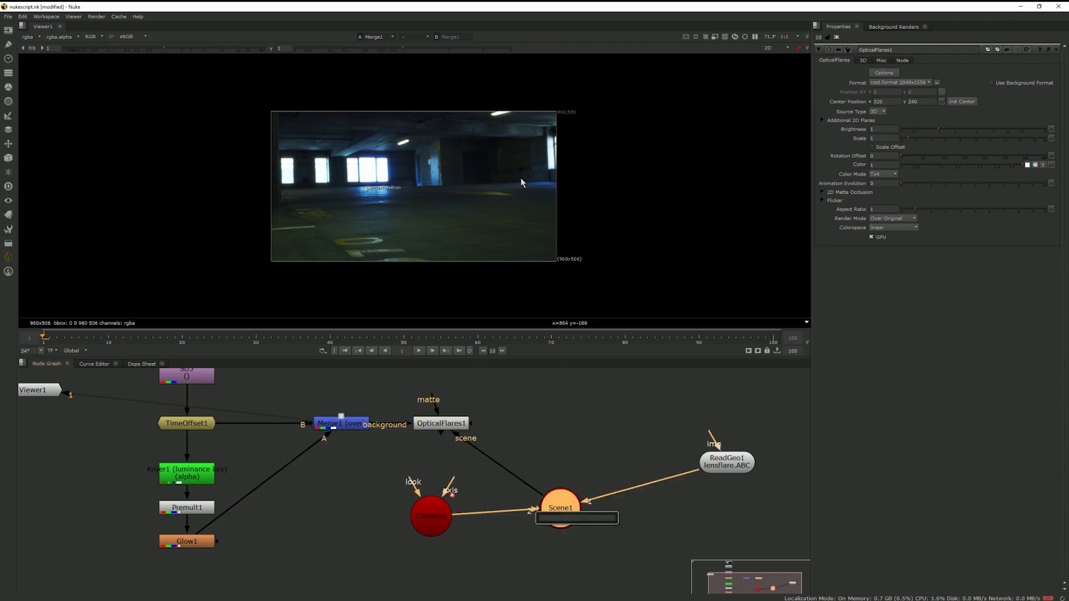
key("Tab")
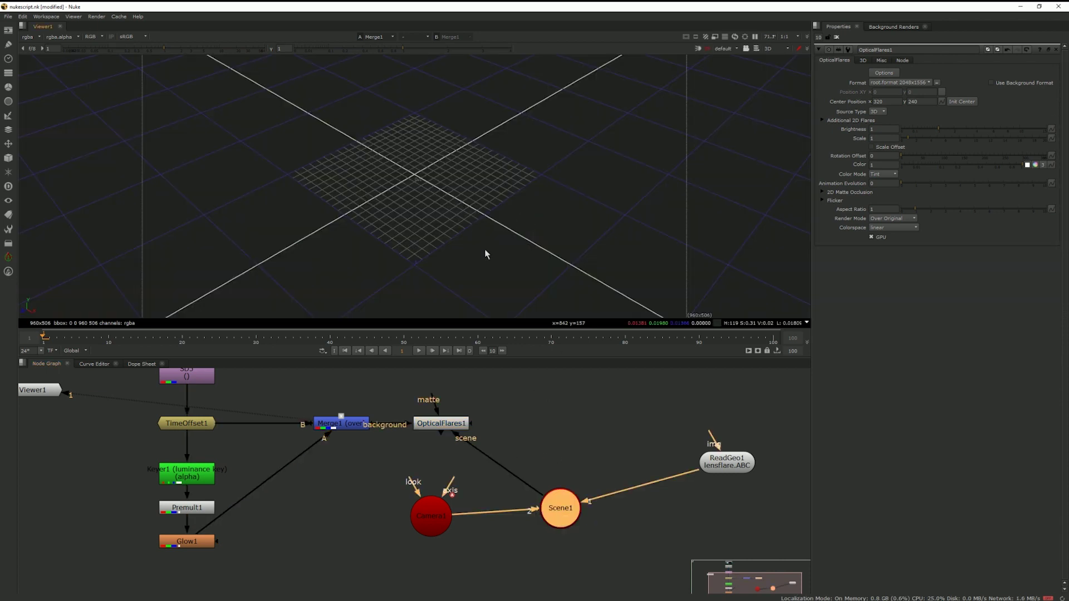
key("f")
left_click_drag(392, 198, 391, 215, "ctrl")
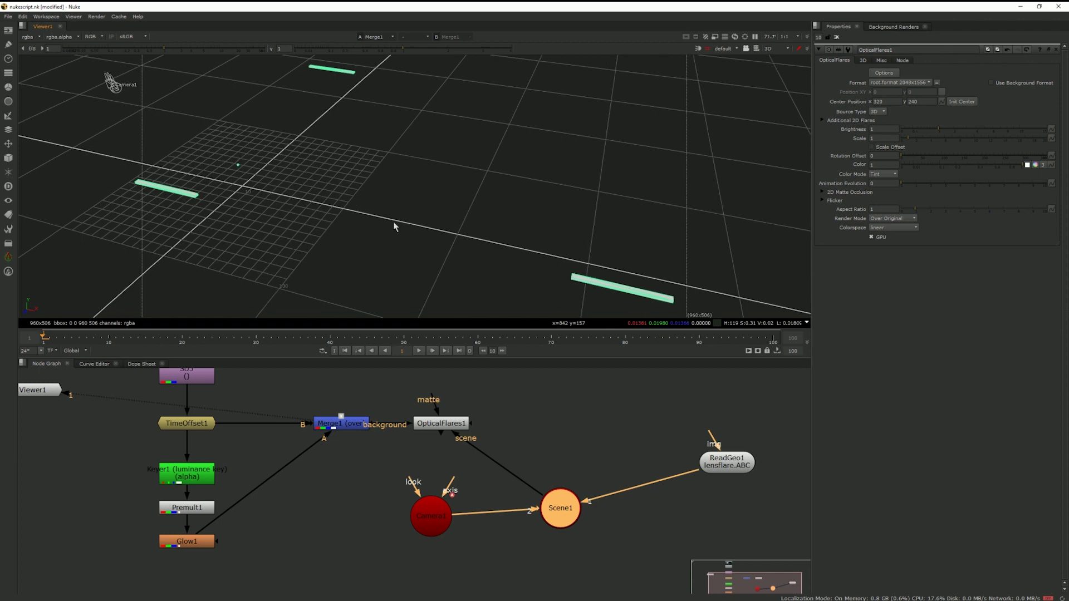
scroll(393, 221, "down", 1)
left_click_drag(260, 183, 584, 206, "ctrl")
left_click_drag(529, 124, 480, 113, "ctrl")
left_click_drag(633, 234, 601, 260, "ctrl")
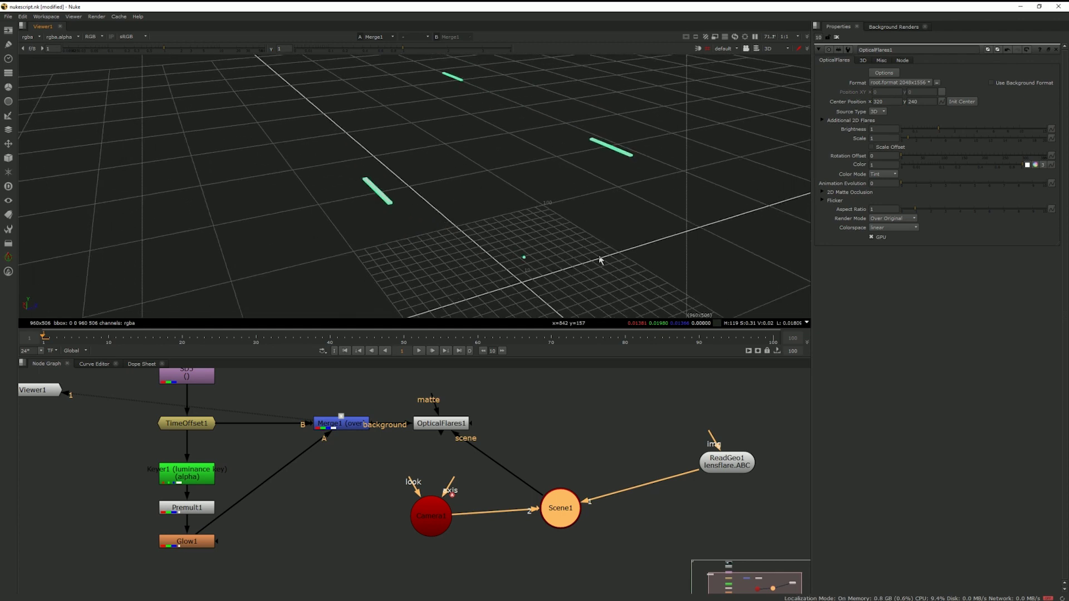
Add a Light node, connect it to the Scene node and place it below the camera node.
left_click(593, 554)
key("Tab")
type("Light")
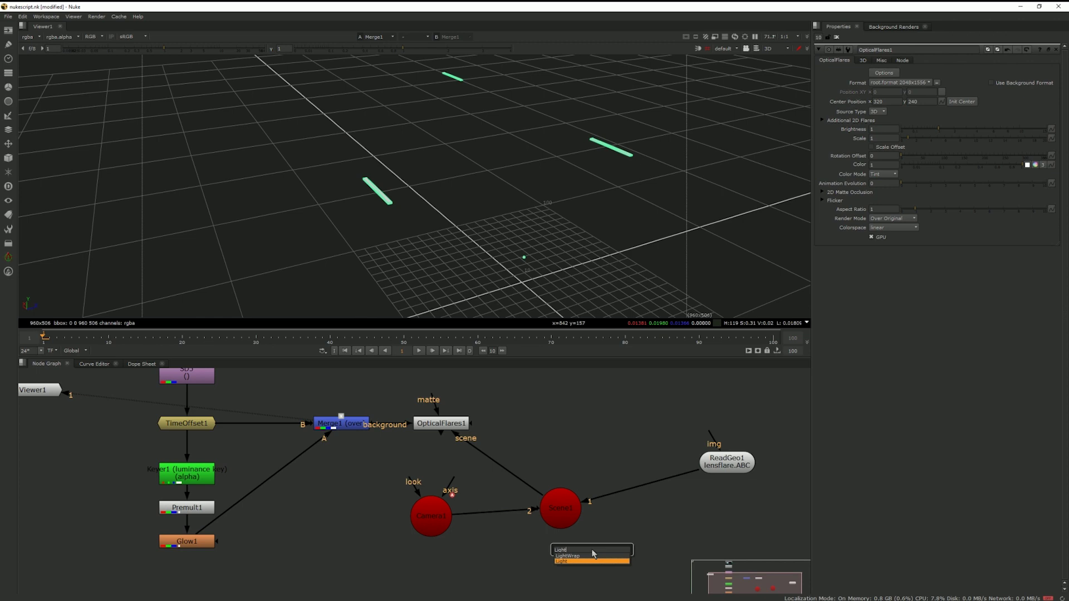
key("Return")
left_click_drag(601, 570, 562, 515)
left_click_drag(518, 552, 479, 576)
Move Light1 in the 3D view to a ceiling light position at about X 50, Y 77.8, Z -94.5.
key("f")
key("Tab")
key("Tab")
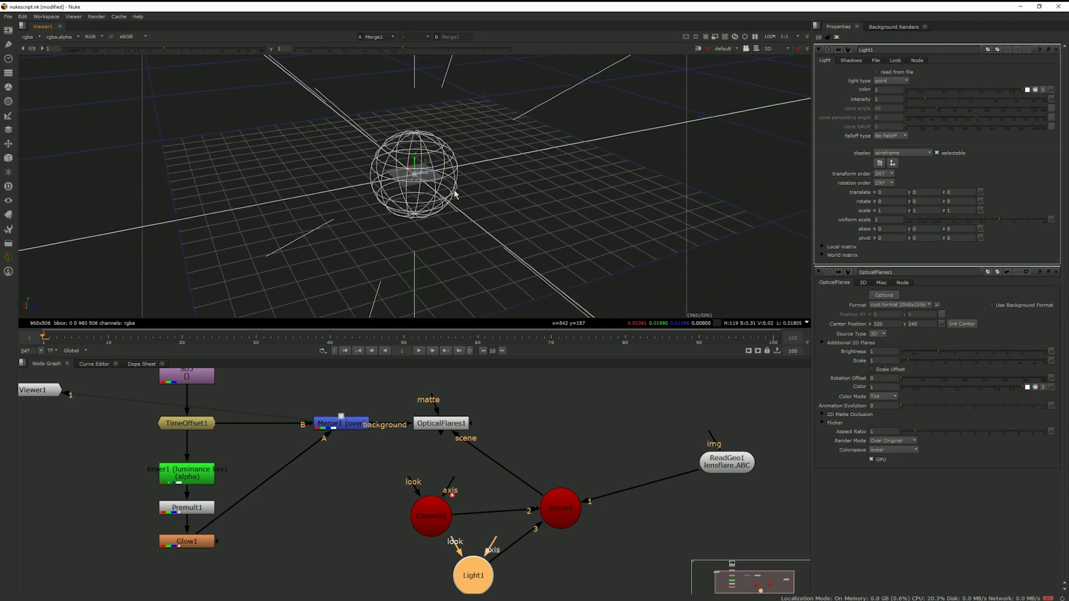
scroll(455, 194, "down", 10)
mouse_move(408, 218)
left_mouse_down("ctrl")
mouse_move(426, 237)
mouse_move(384, 228)
mouse_move(406, 211)
left_mouse_up("ctrl")
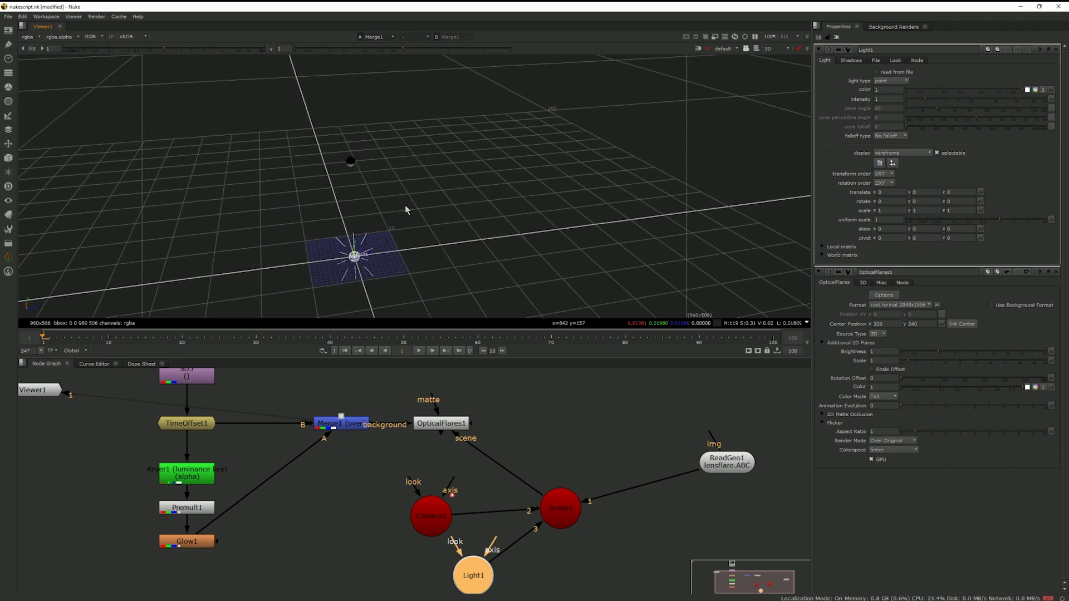
left_click(407, 206)
key("f")
left_click(427, 213)
left_click_drag(429, 211, 378, 165)
left_click_drag(454, 186, 370, 167, "ctrl")
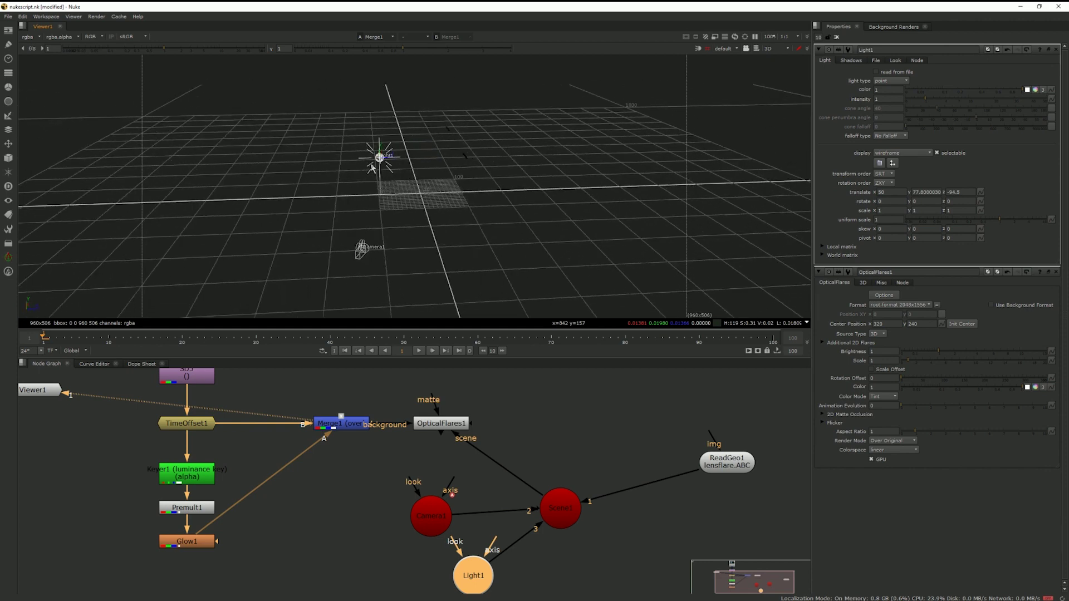
Duplicate Light1 twice, arrange the copies below the Scene node and connect both of them to it.
key("ctrl+c")
left_click(556, 562)
key("ctrl+v")
key("ctrl+v")
left_click_drag(551, 546, 555, 568)
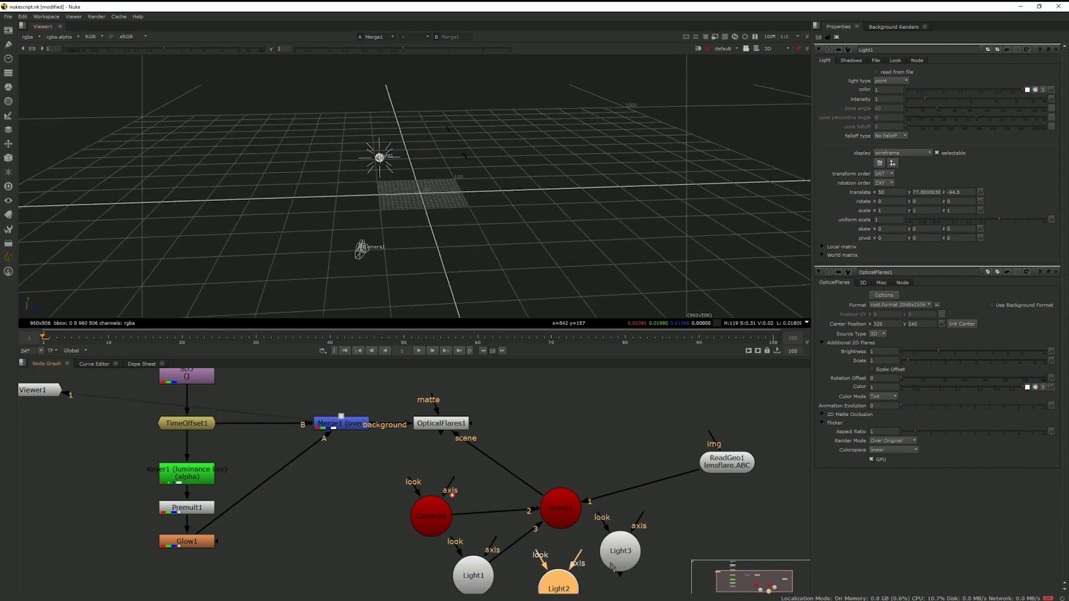
left_click_drag(560, 516, 561, 517)
middle_click_drag(587, 564, 585, 529)
left_click_drag(579, 490, 559, 474)
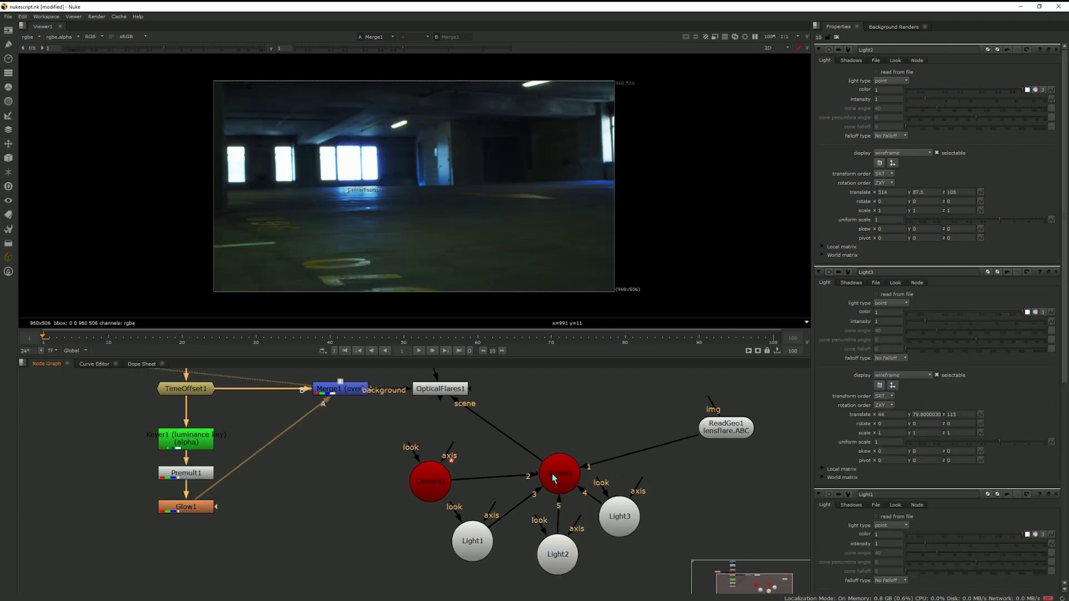
In the OpticalFlares options, clear the default flare, load a preset from the Nuclear lens flare collection and accept it.
middle_click_drag(553, 473, 559, 519)
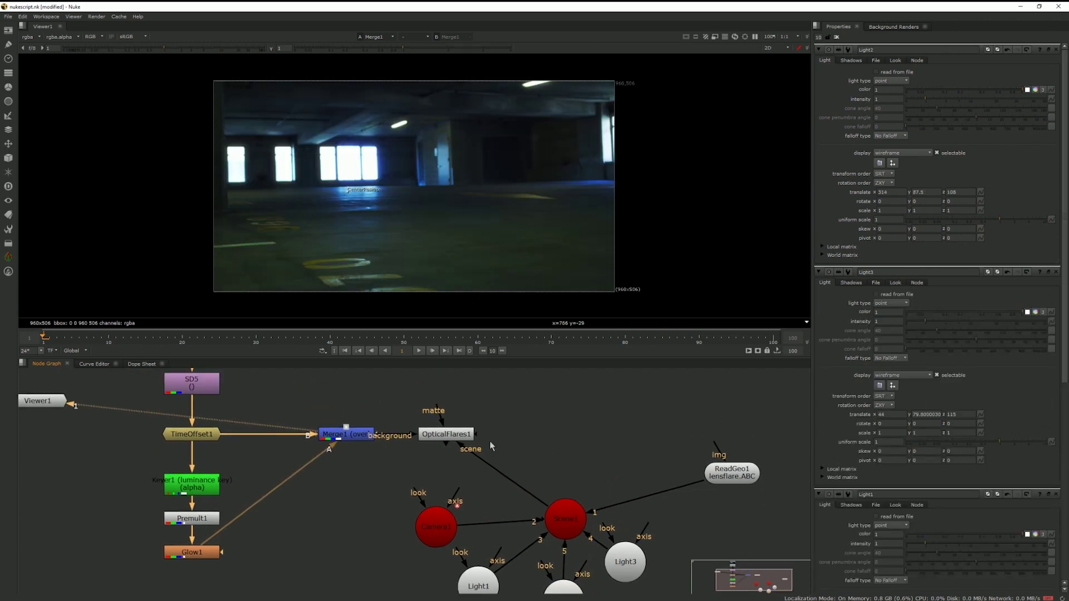
double_click(439, 435)
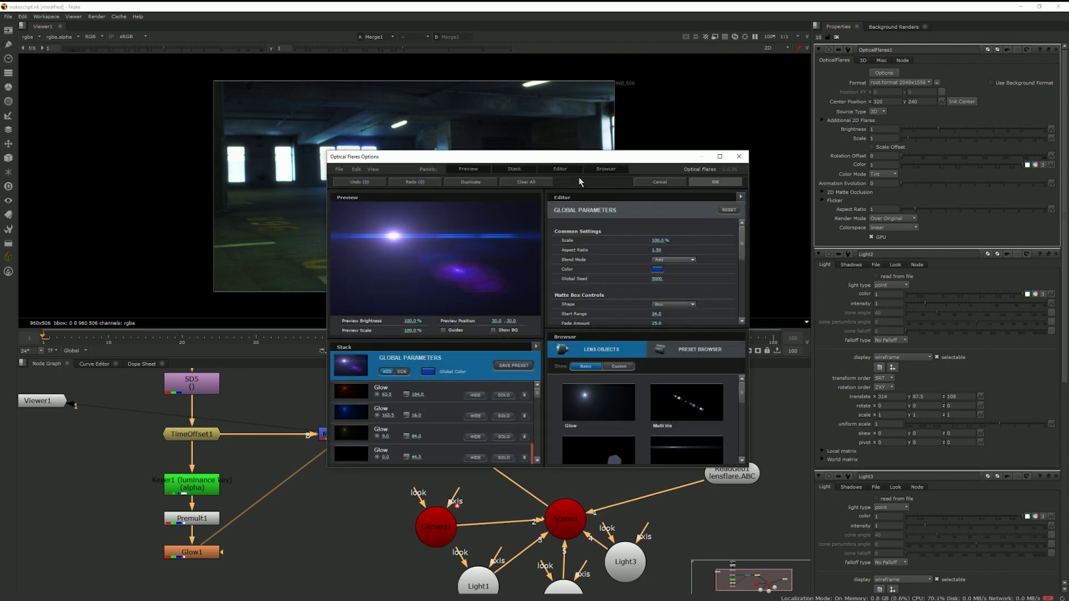
left_click(526, 184)
left_click(517, 331)
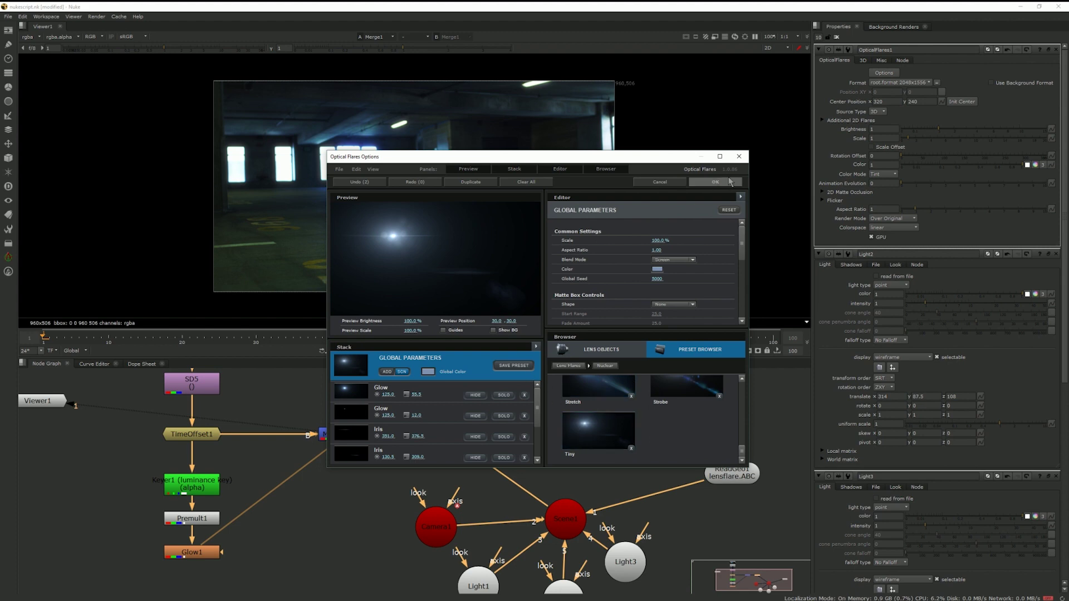
left_click(724, 184)
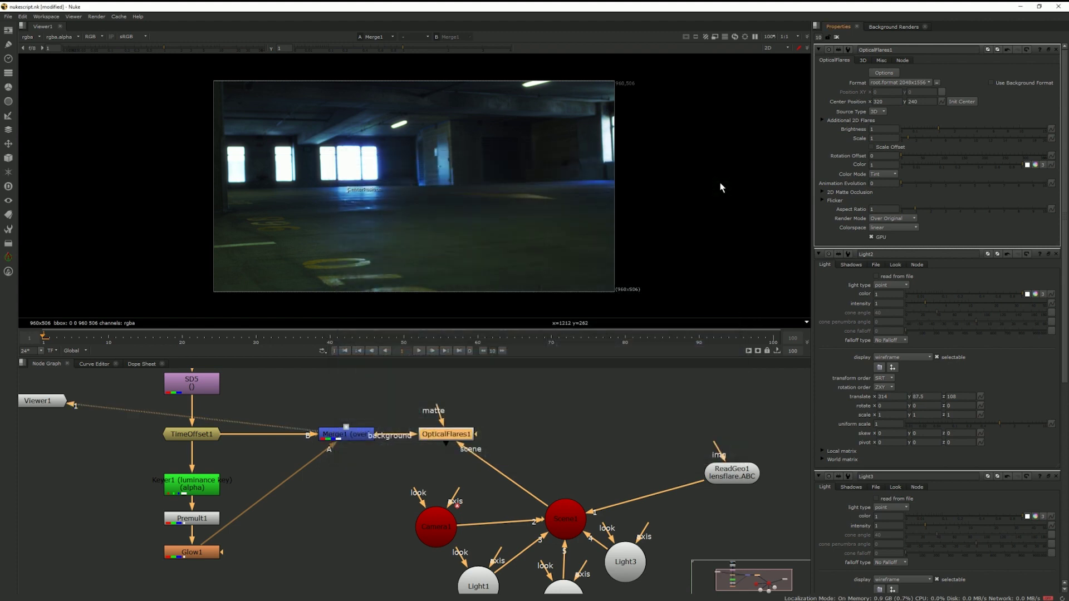
View the OpticalFlares output and set its format to 960x506 to match the footage.
key("1")
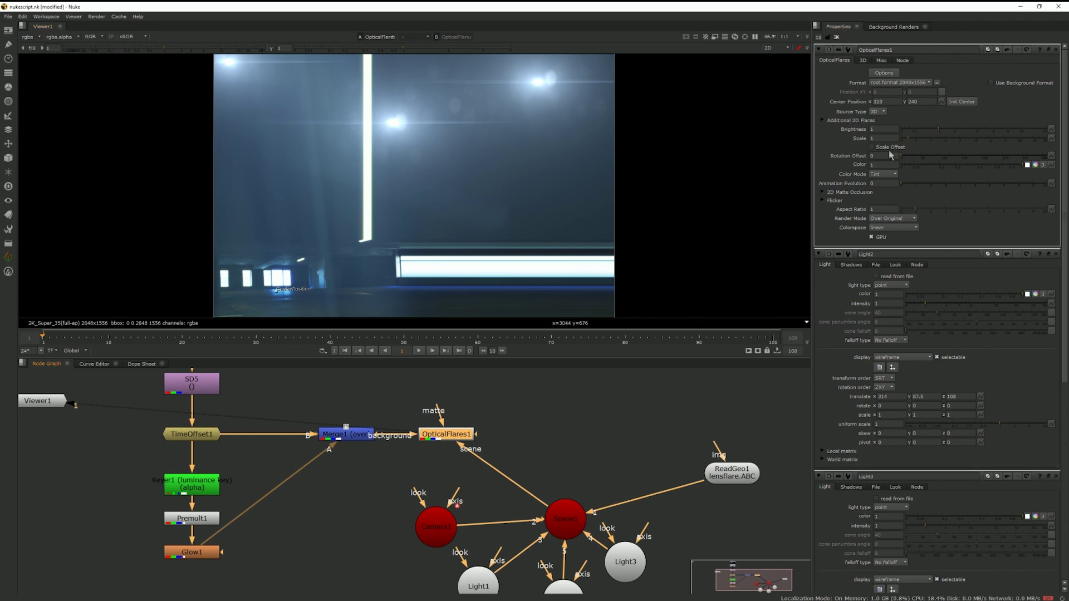
left_click(911, 83)
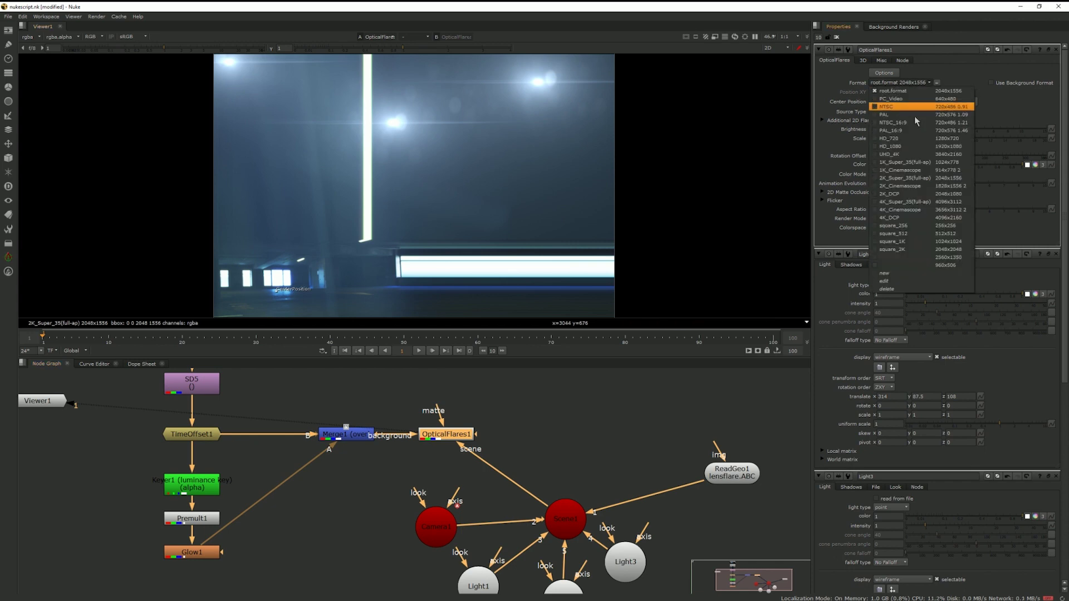
left_click(928, 266)
left_click(538, 449)
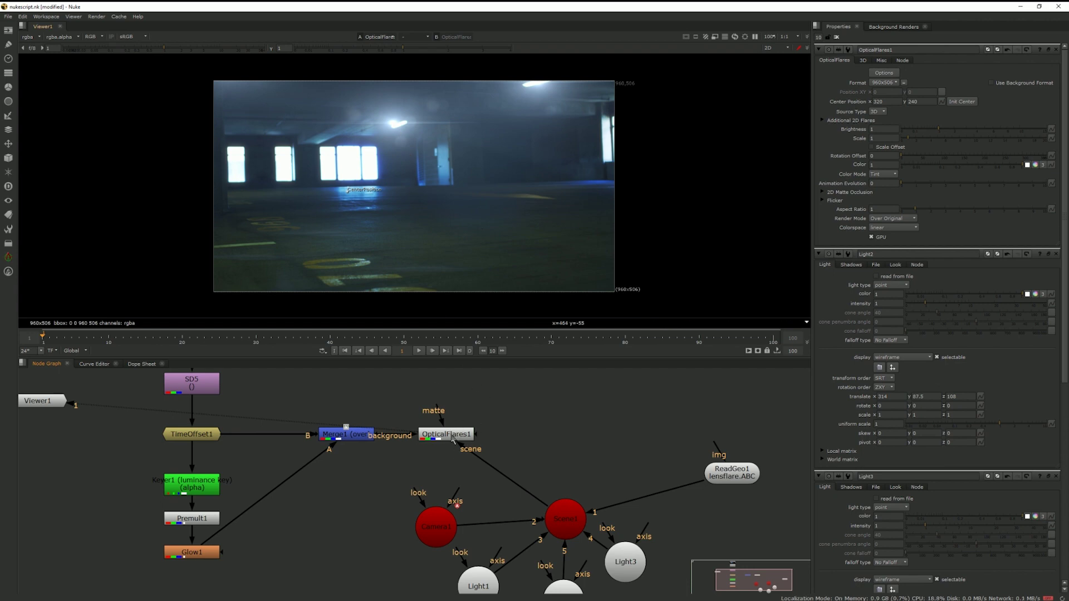
Check the lights' placement in the 3D view, return to the 2D image and play back the flares over the footage.
left_click(457, 434)
key("Tab")
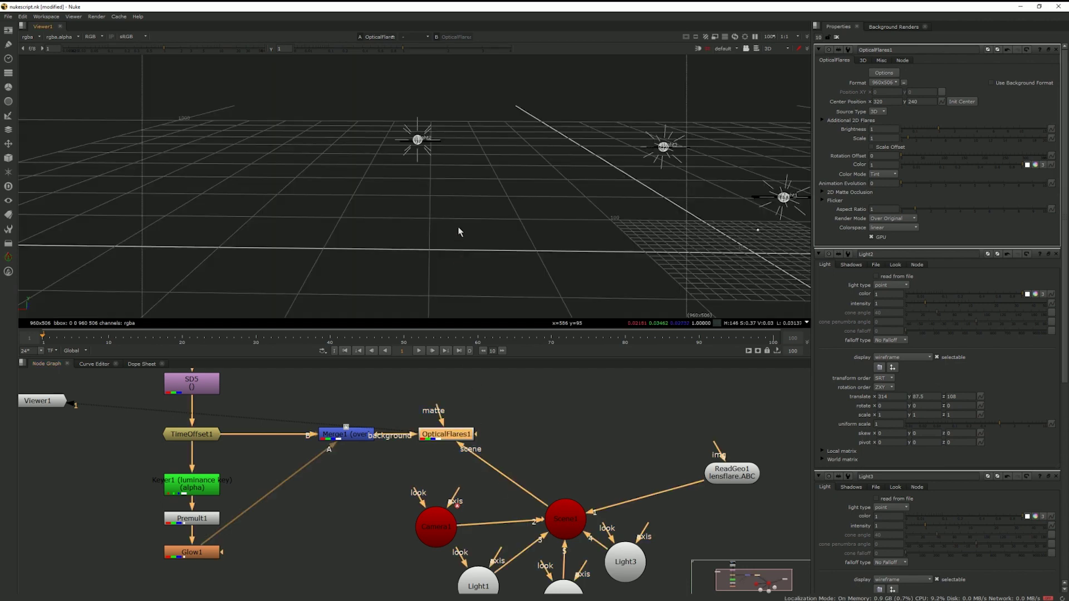
key("Tab")
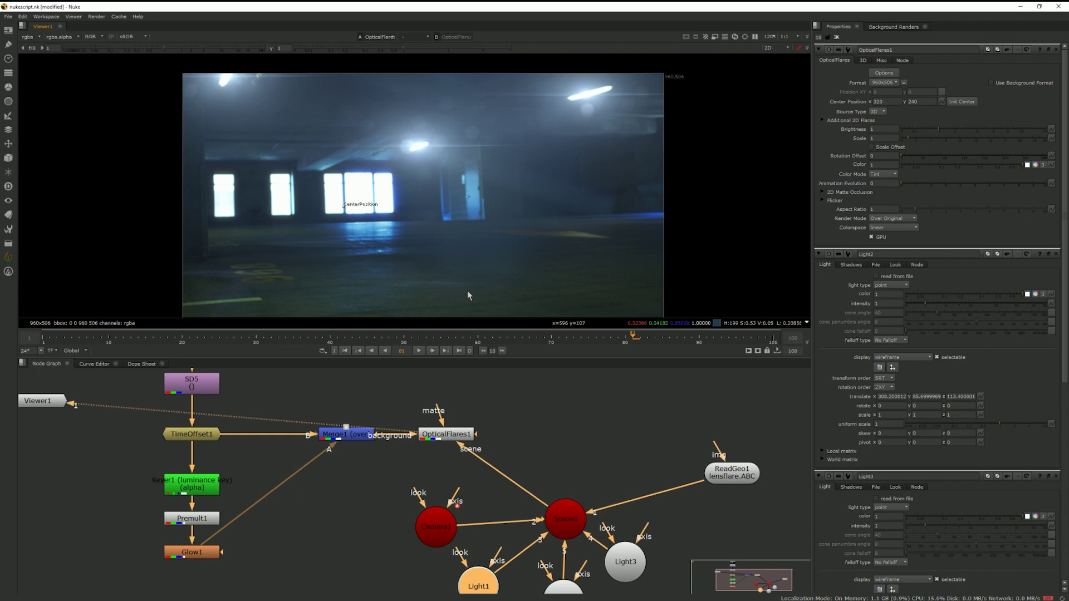
key("l")
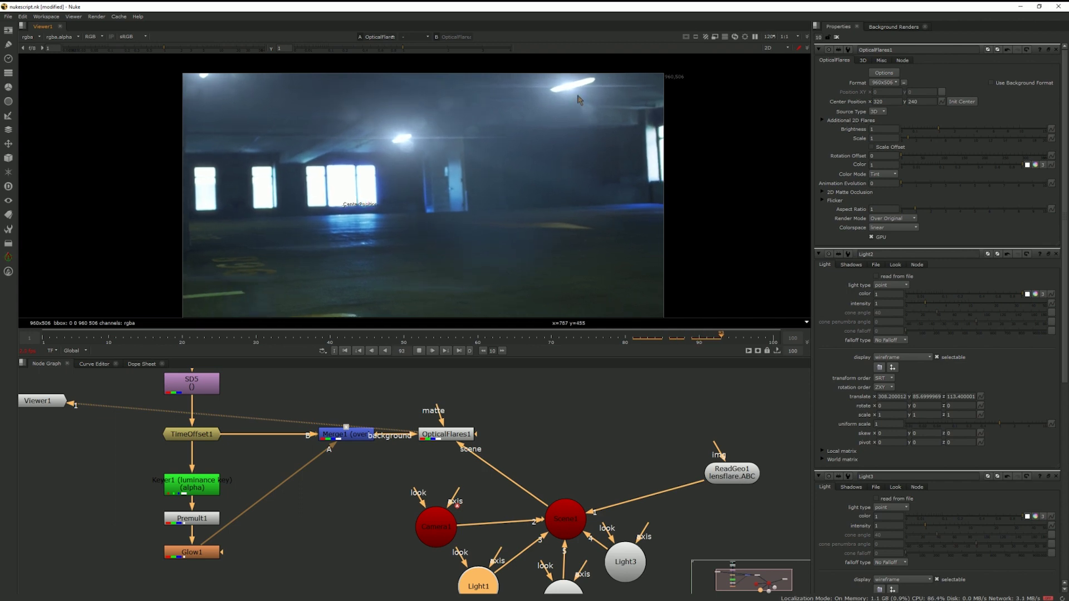
key("k")
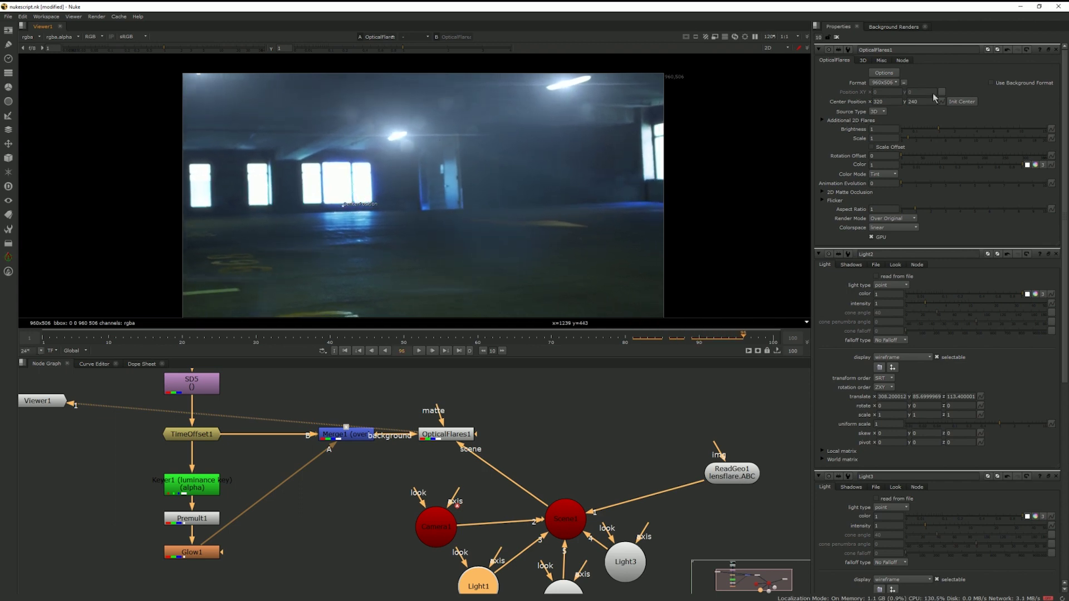
Lower the OpticalFlares brightness to 0.74, play back the flares over the footage and view the OpticalFlares output.
left_click_drag(919, 127, 933, 125)
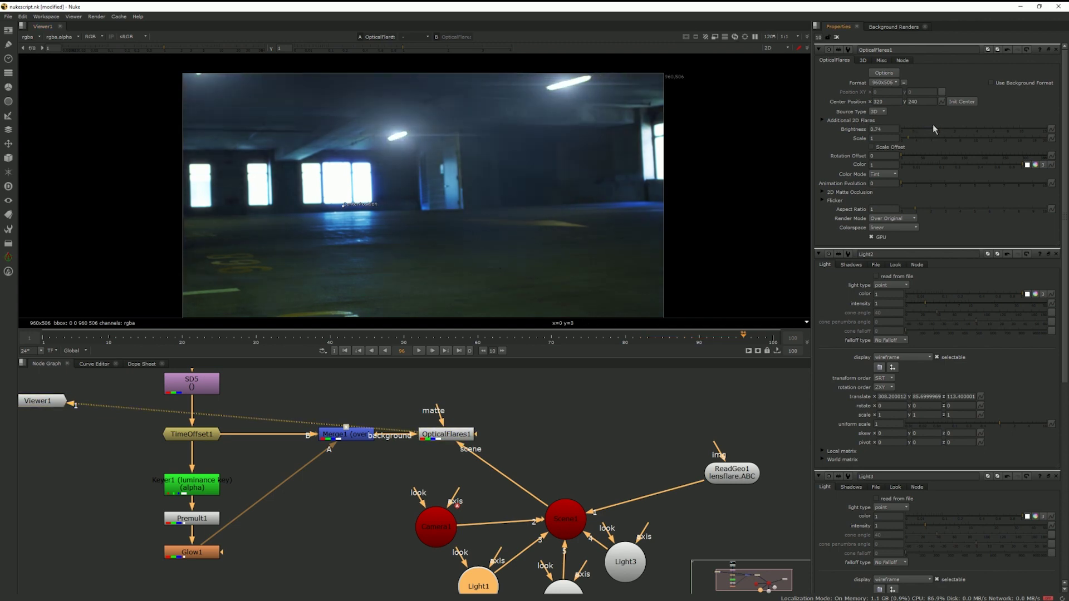
key("l")
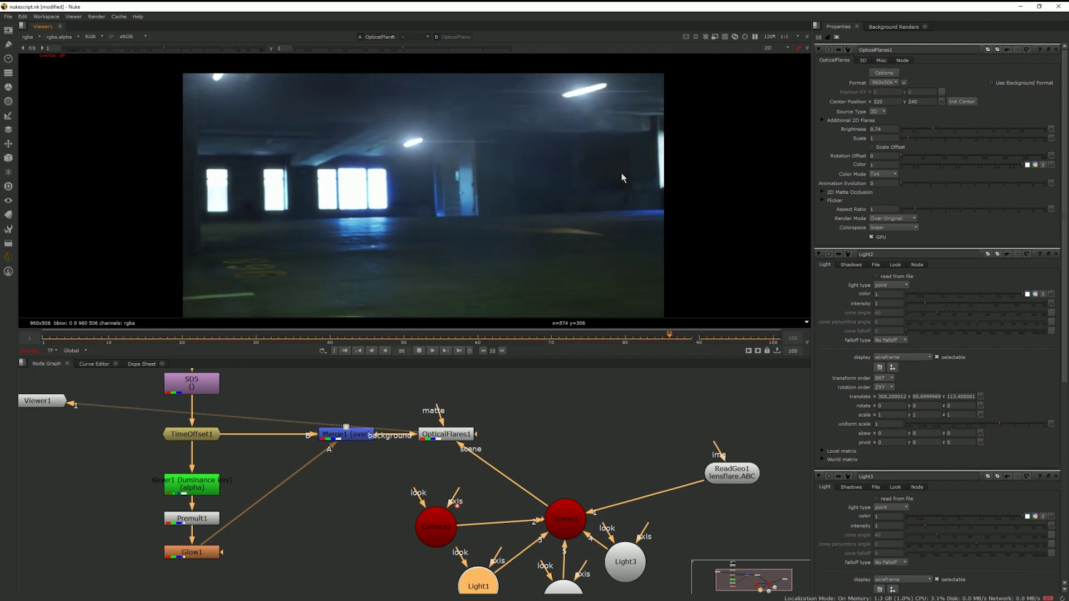
left_click(691, 399)
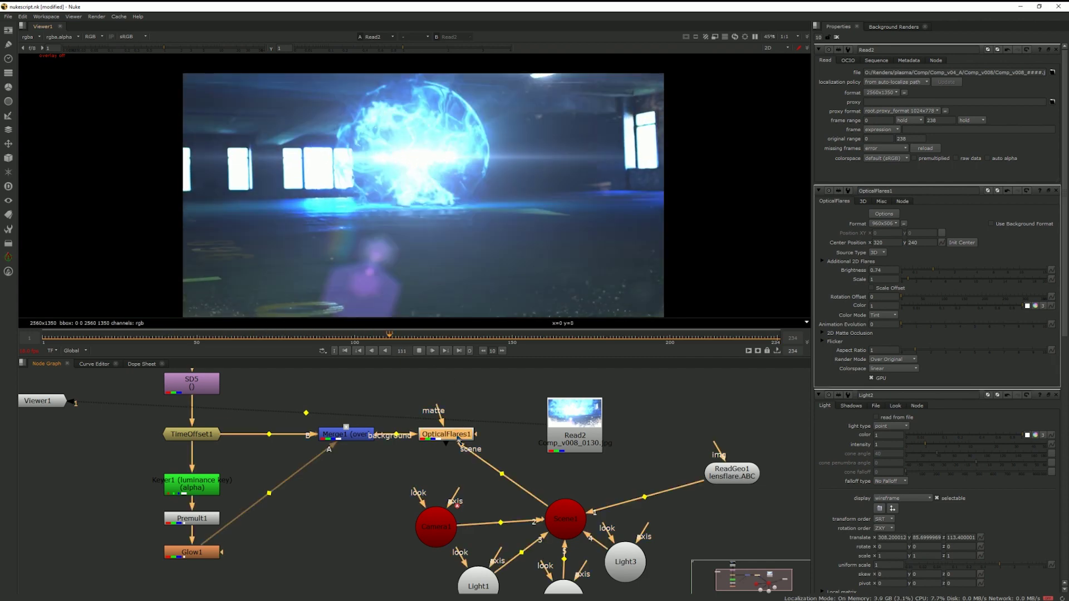
key("1")
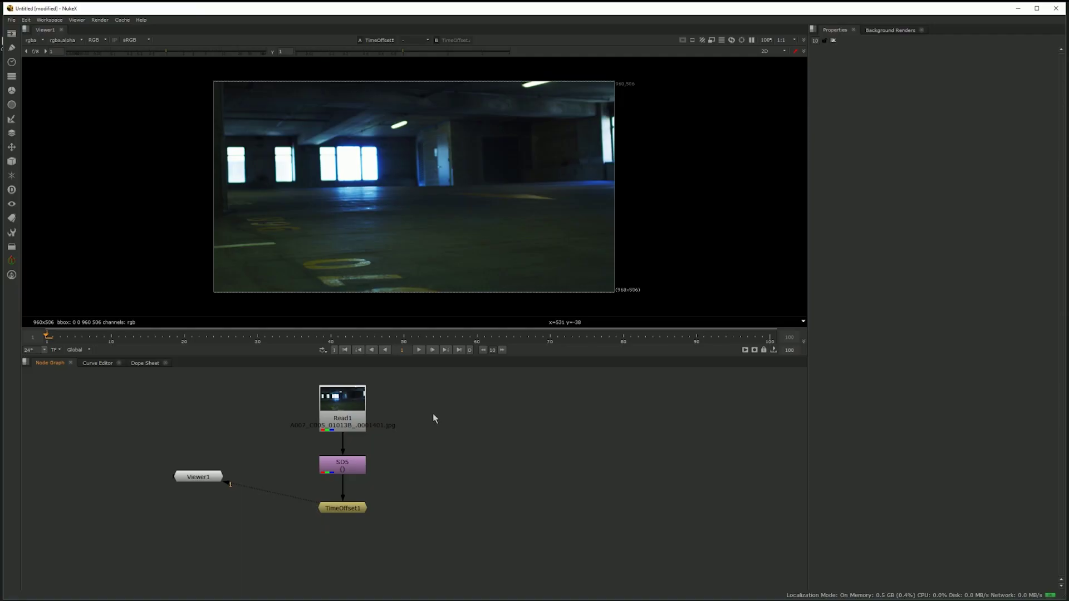
Add a luminance Keyer fed by TimeOffset1, merge it over the footage and arrange the Keyer directly below TimeOffset1.
key("Return")
left_click_drag(415, 539, 348, 509)
key("m")
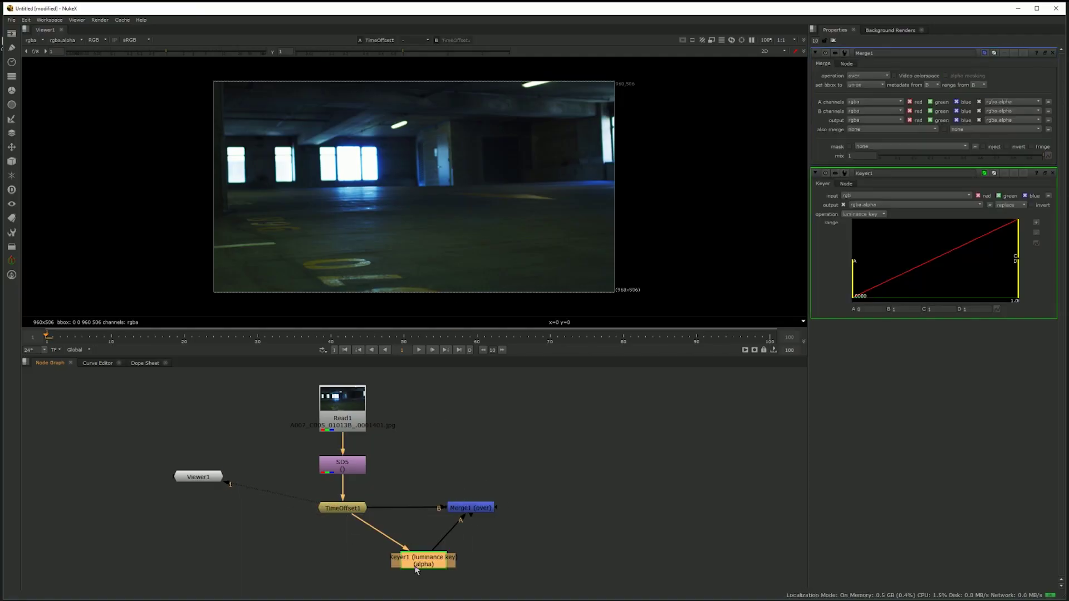
left_click_drag(432, 559, 350, 569)
View the Keyer's alpha channel and raise the lower end of the luminance key range to isolate the bright areas.
key("1")
key("a")
left_click_drag(854, 156, 969, 158)
key("a")
View the Merge1 result and reduce the merge's mix to soften the effect over the footage.
double_click(466, 453)
key("1")
left_click_drag(1043, 156, 903, 157)
scroll(564, 437, "down", 1)
left_click(440, 476)
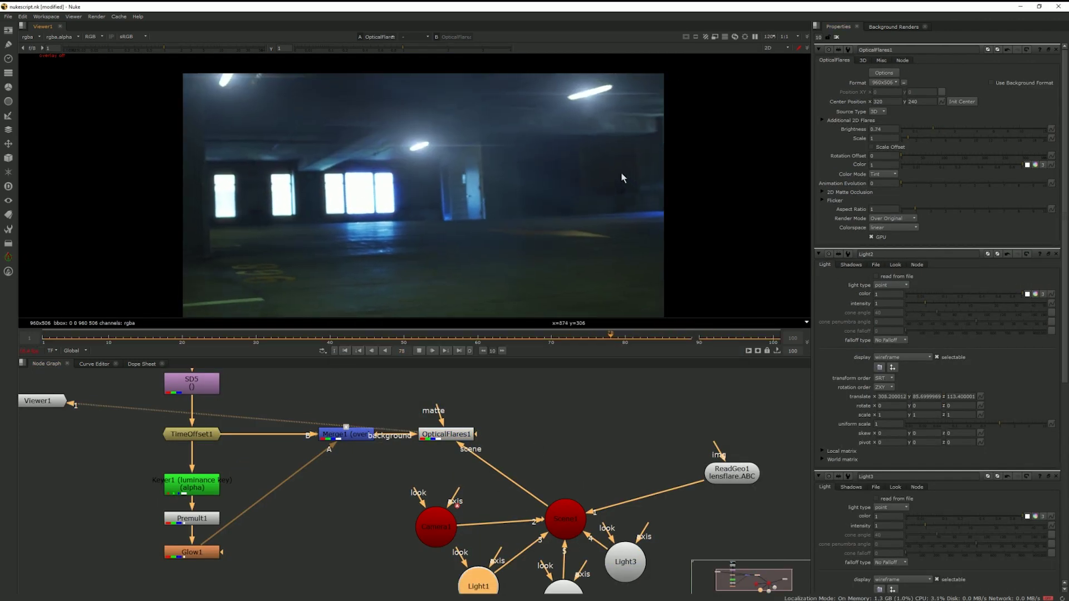
Check the scene in the 3D view and review the playback of the flares over the garage footage.
left_click(691, 397)
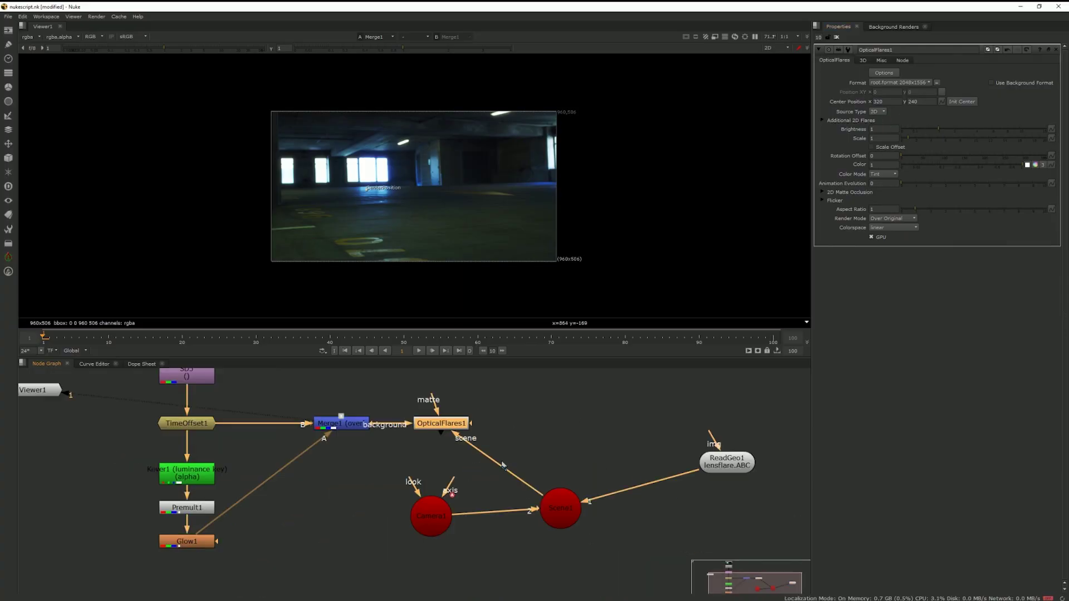
key("Tab")
left_click_drag(258, 191, 525, 258, "ctrl")
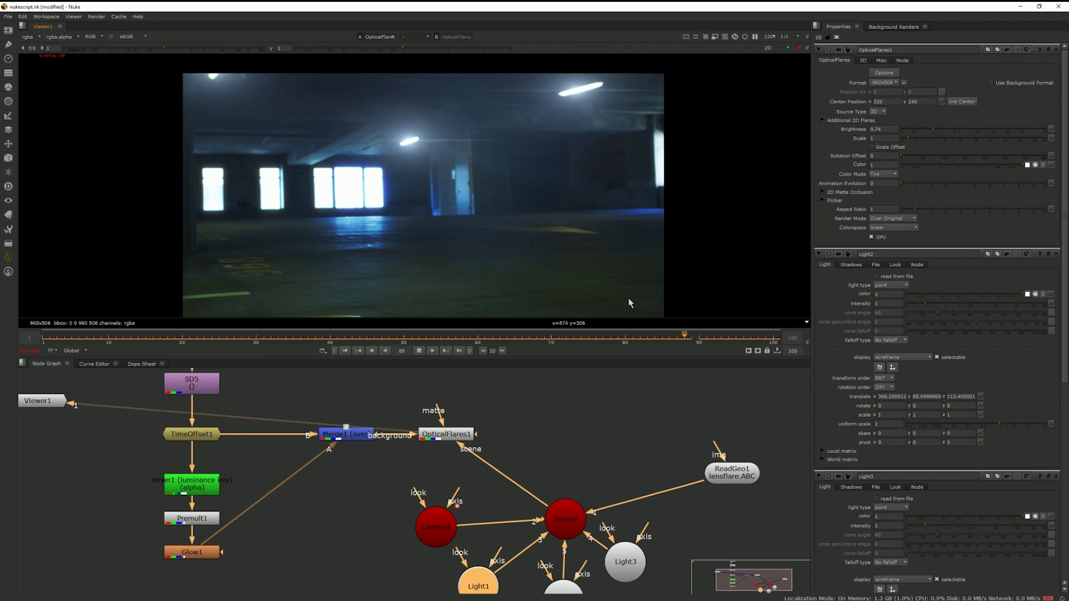
left_click(690, 396)
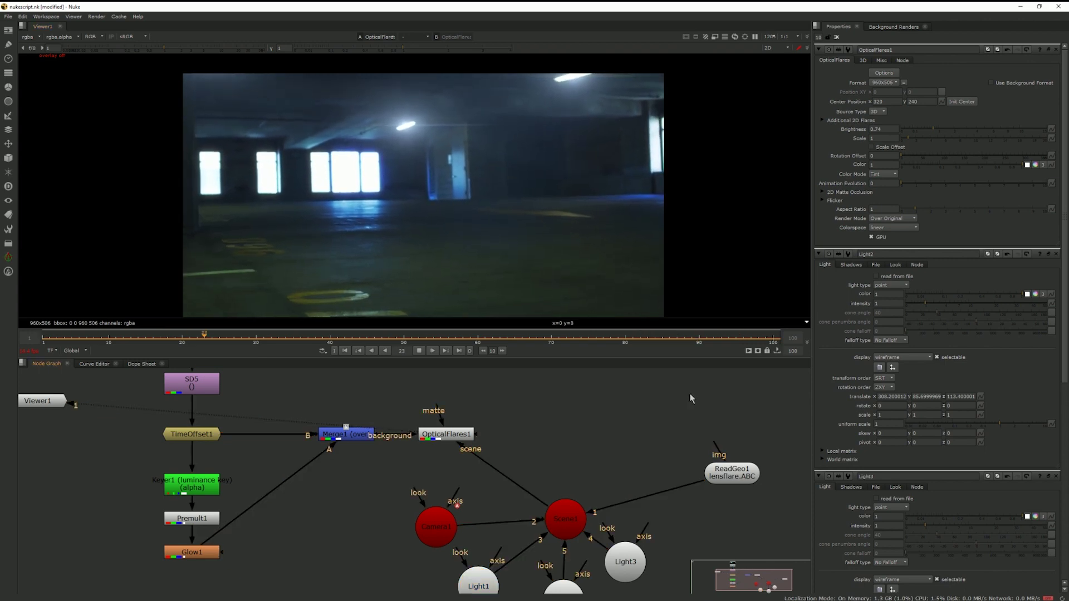